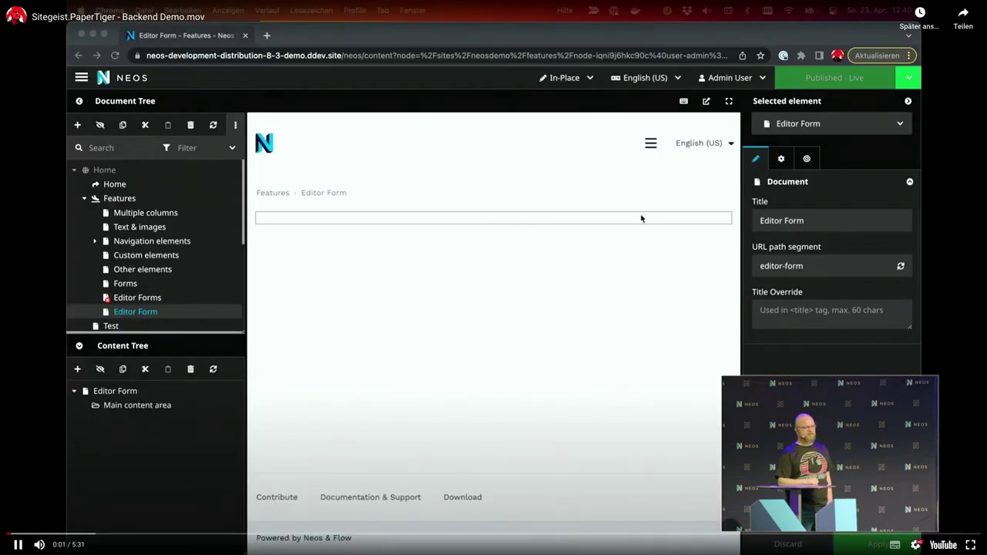
Play the 'Sitegeist.PaperTiger - Backend Demo.mov' video, which opens on an empty Editor Form page
click(650, 220)
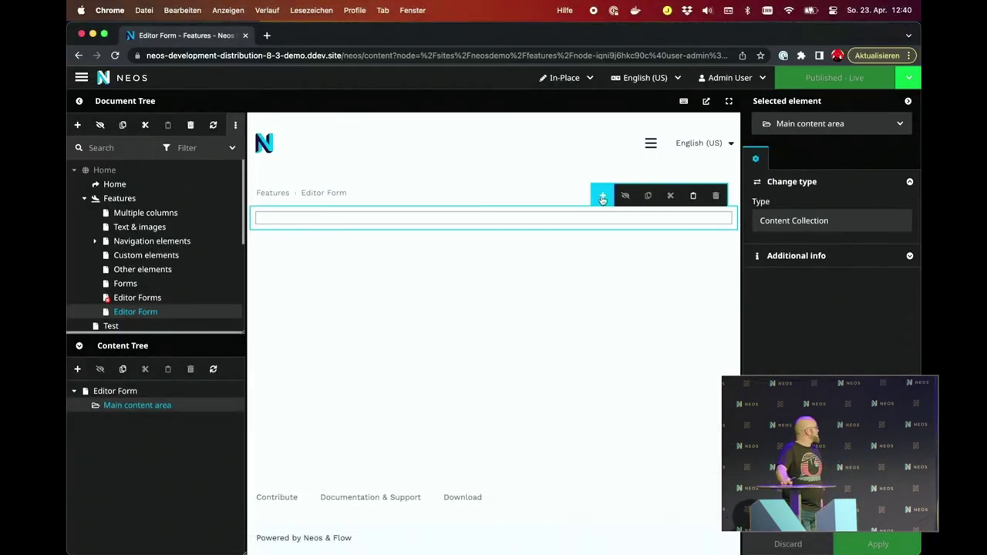
Insert a Form Builder into the Main content area and give its form fields the headline 'Hacker registration'
click(604, 198)
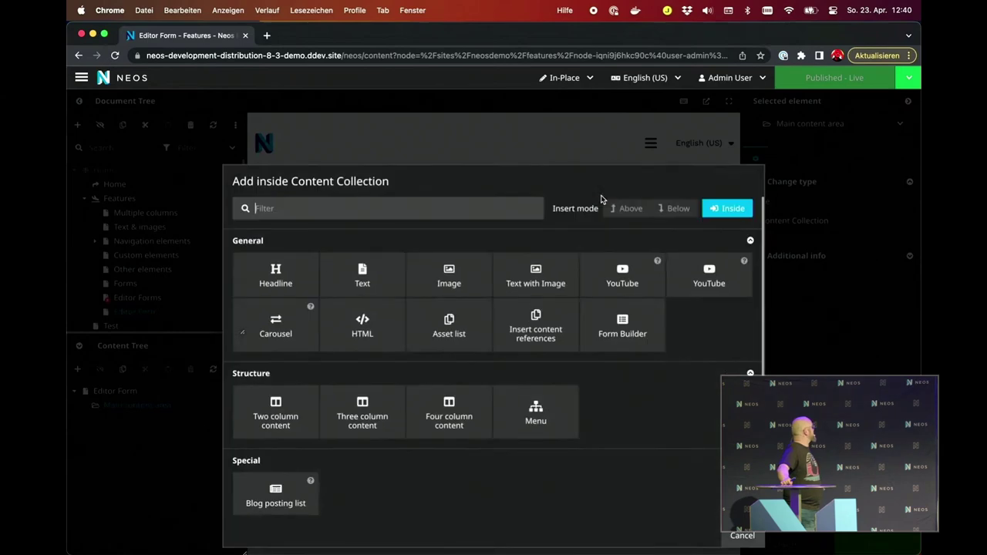
click(650, 312)
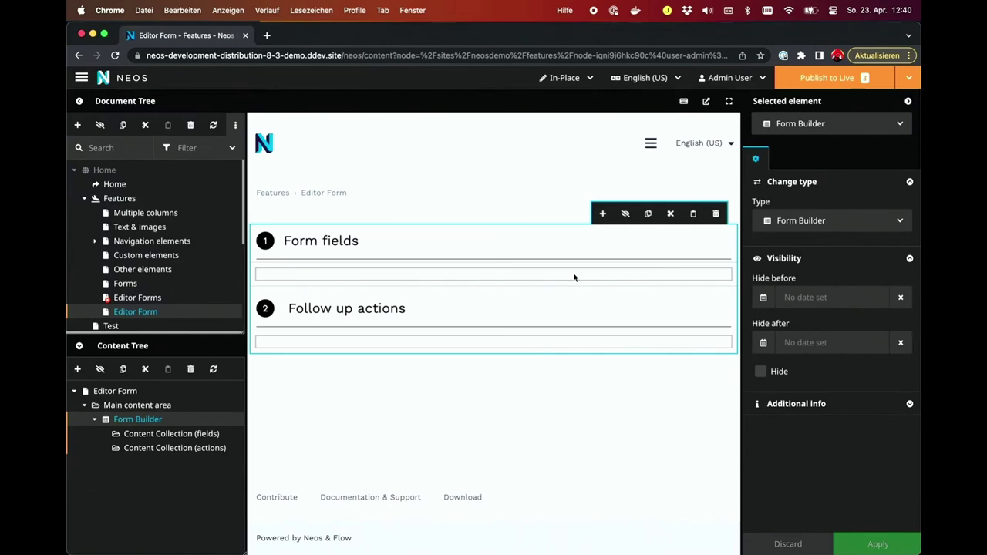
click(574, 277)
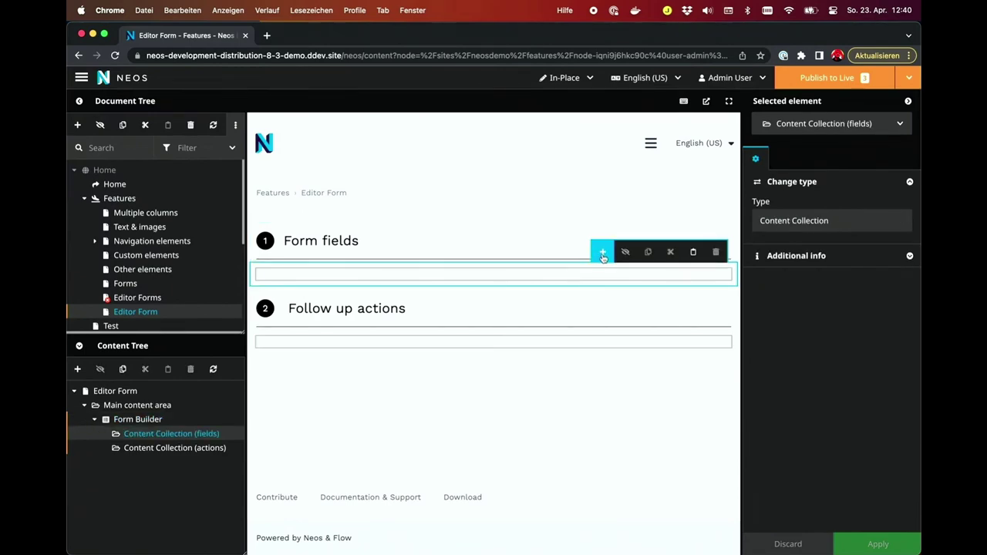
click(603, 254)
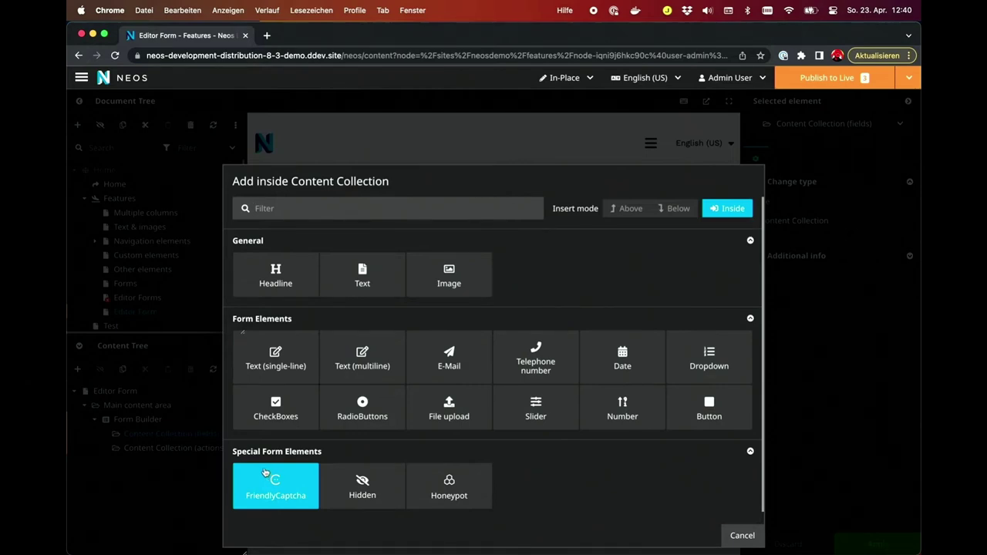
click(275, 276)
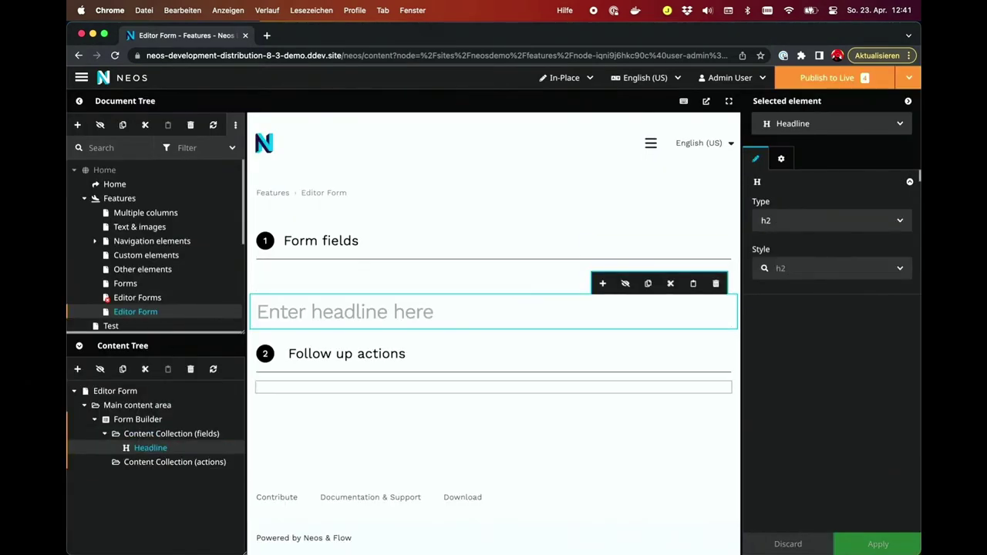
click(314, 319)
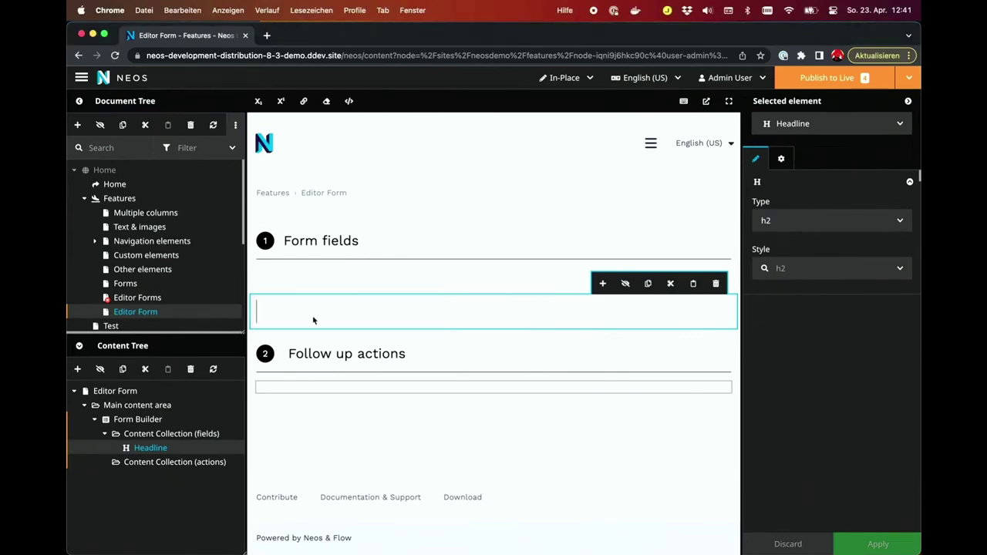
text(Hacker registration)
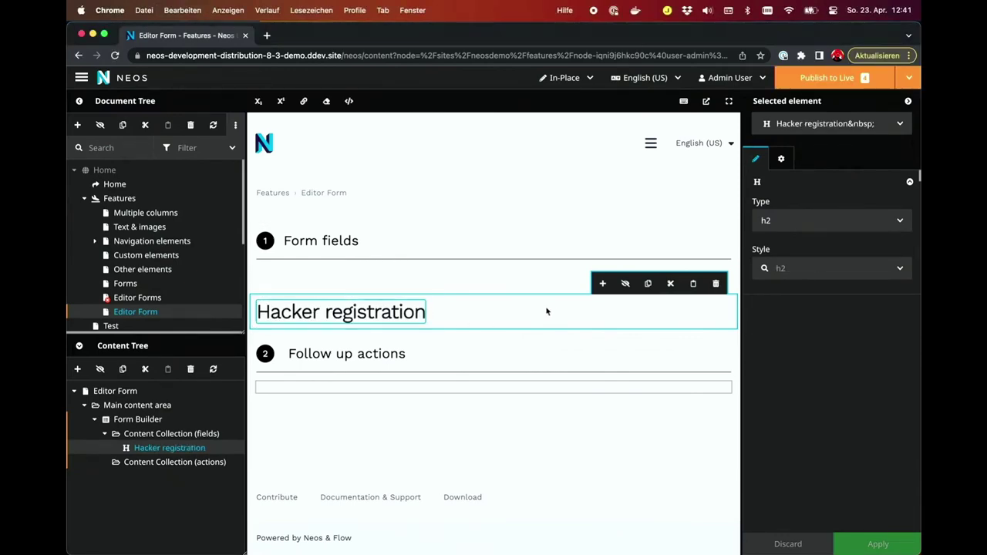
click(603, 284)
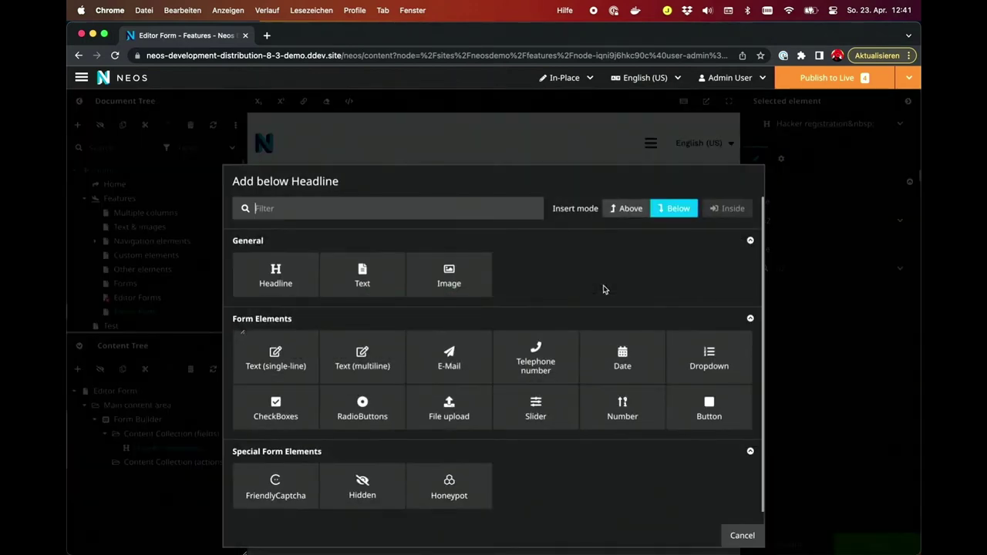
Create a required single-line text field with identifier 'name' and label 'Hacker name'
click(305, 350)
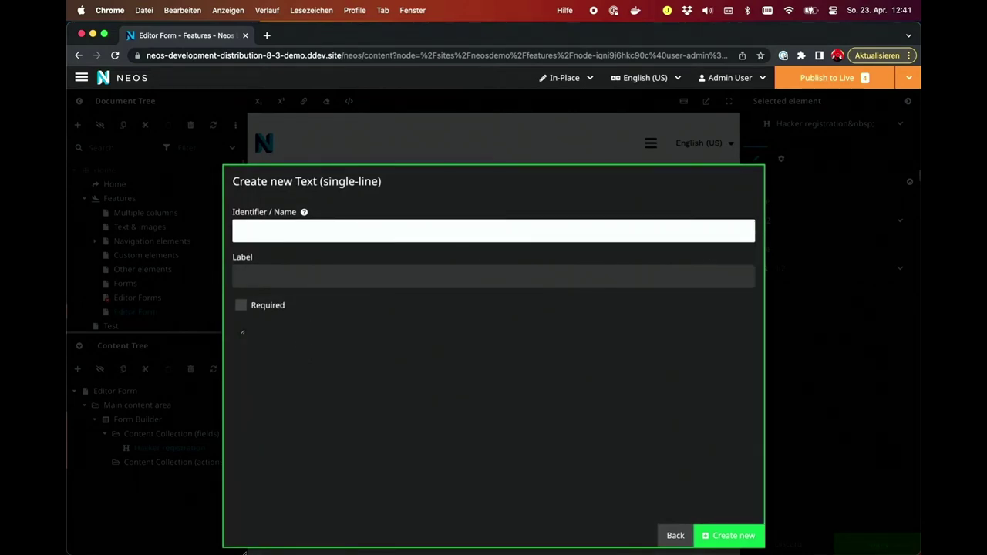
text(name)
key(Tab)
text(Hacker na)
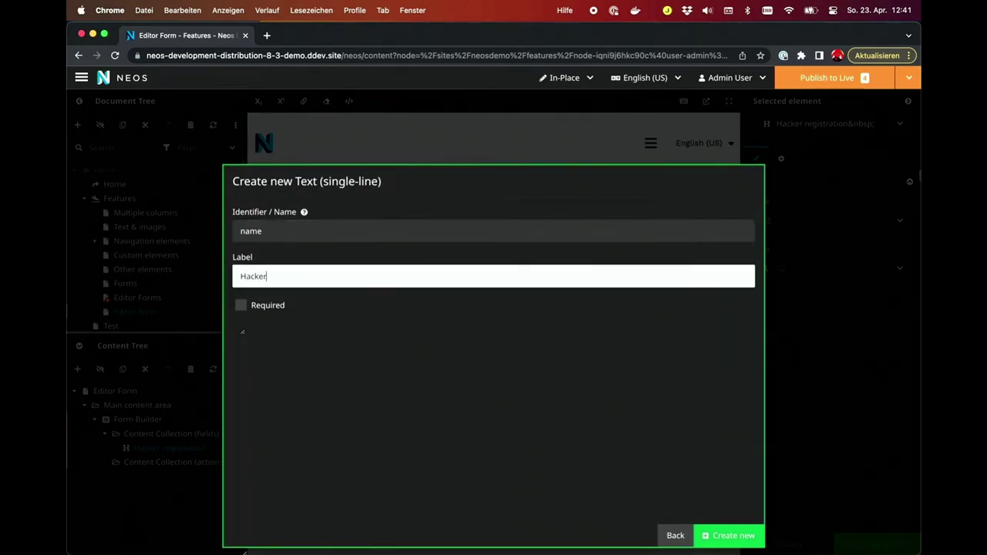
click(276, 310)
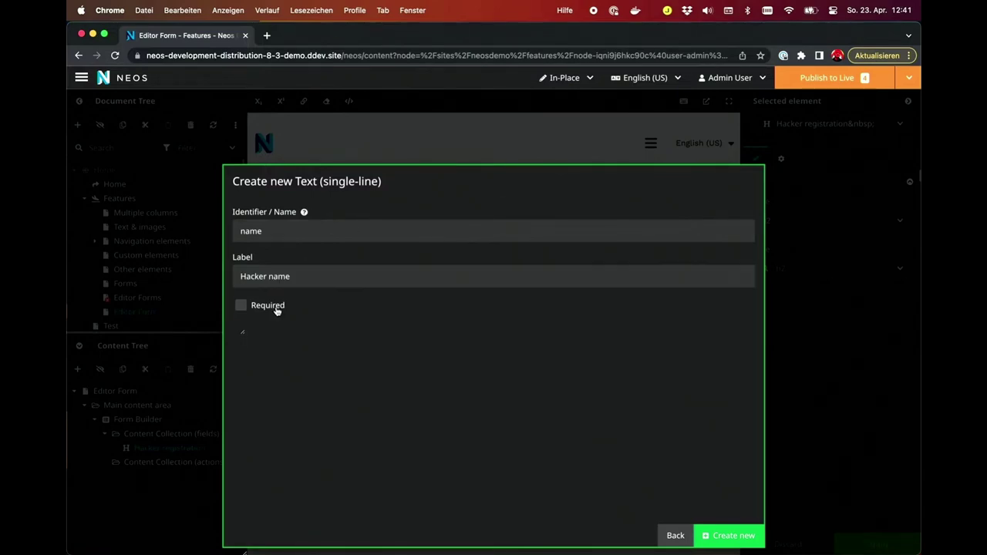
click(727, 537)
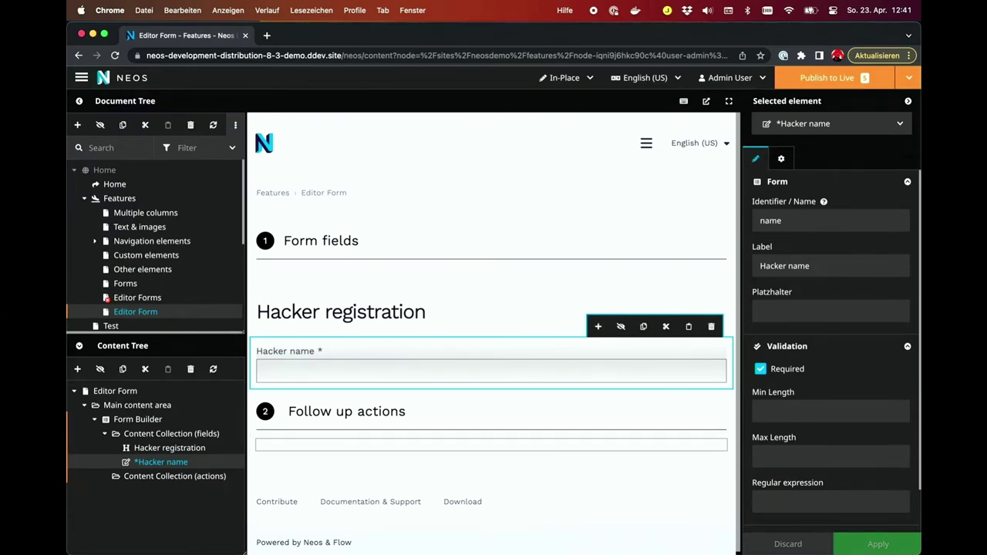
Limit the Hacker name field to 128 characters matching the regular expression [a-z0-9]+
click(633, 481)
click(777, 451)
text(12)
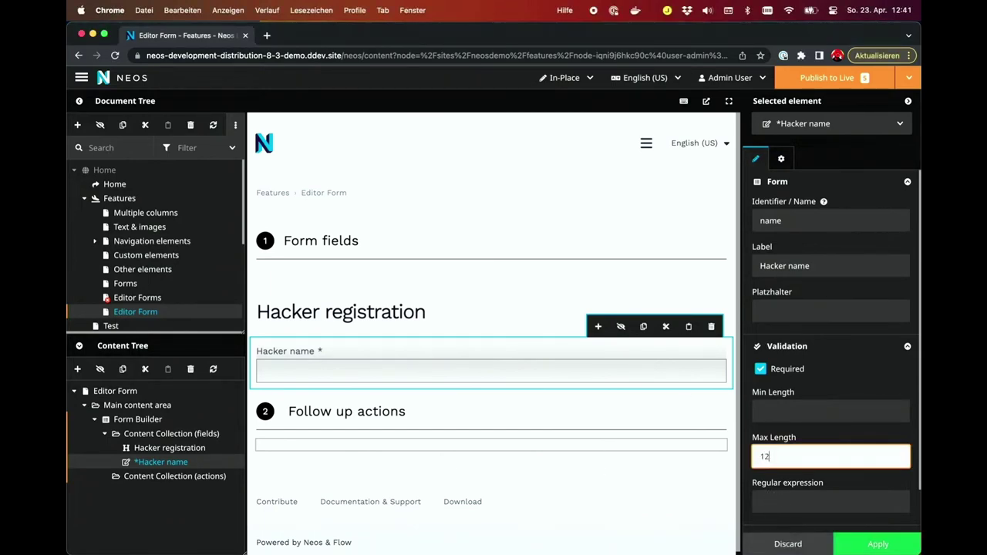
text(8)
scroll(771, 456, down, 1)
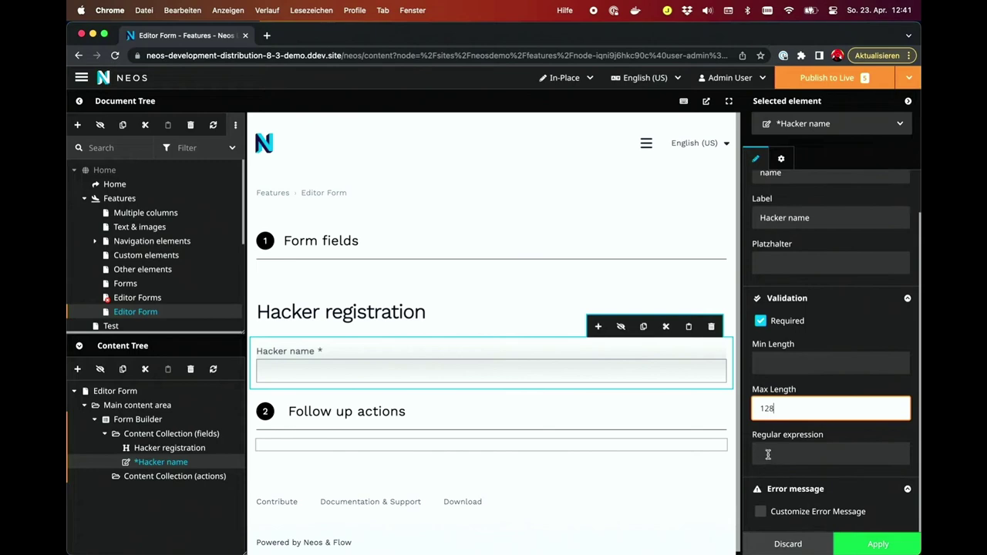
click(774, 455)
text([a-z0-9]+)
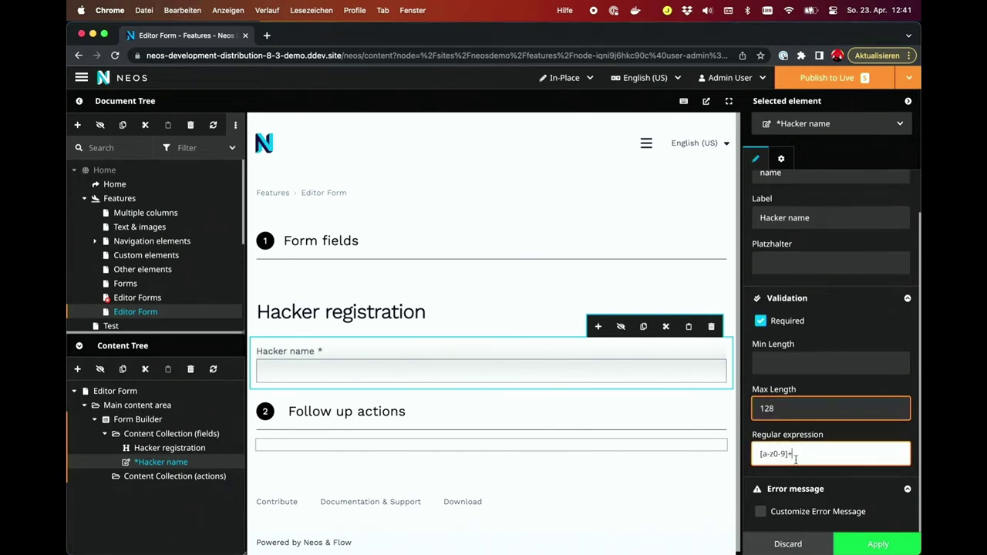
click(871, 547)
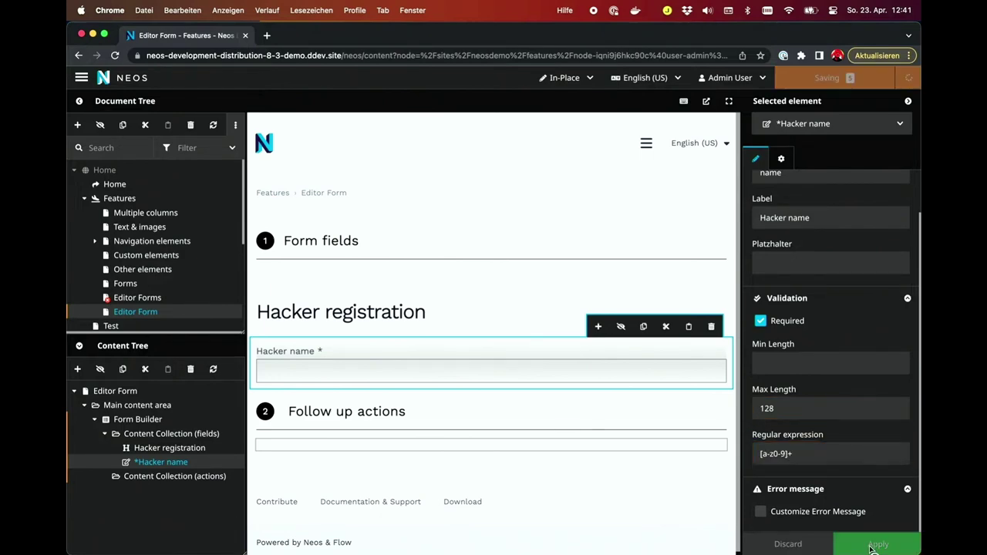
click(598, 326)
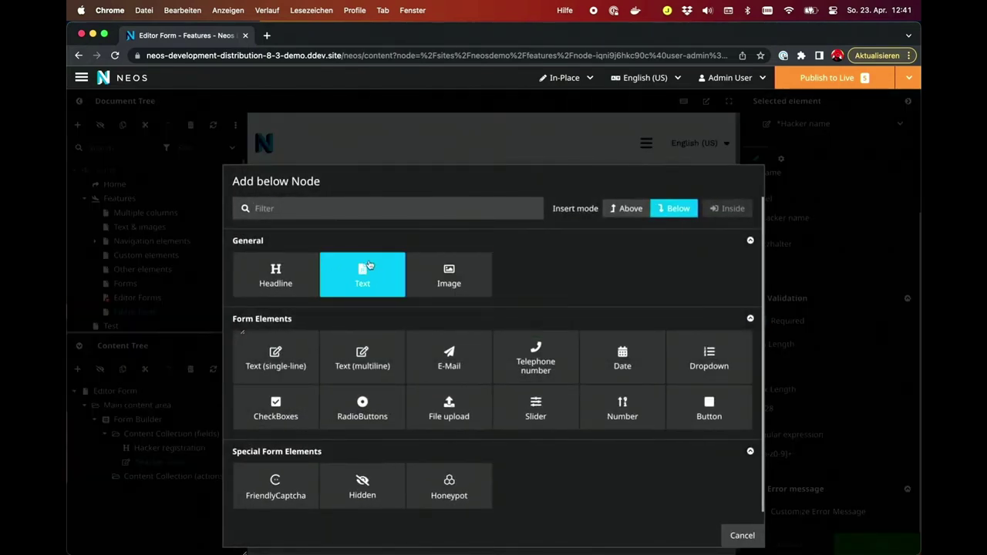
Add a text block below Hacker name reading 'Real hackers only use lowercase characters and numbers'
click(361, 274)
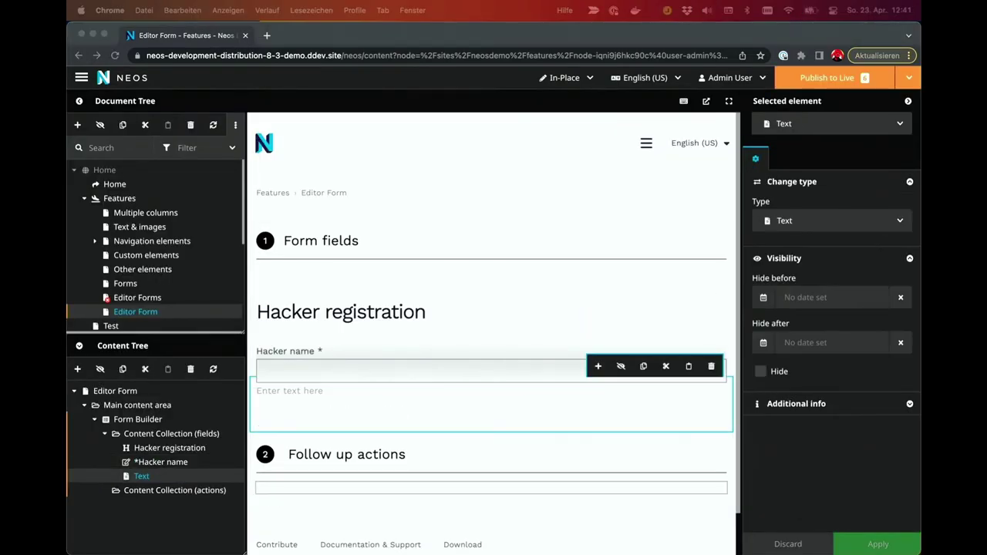
click(340, 393)
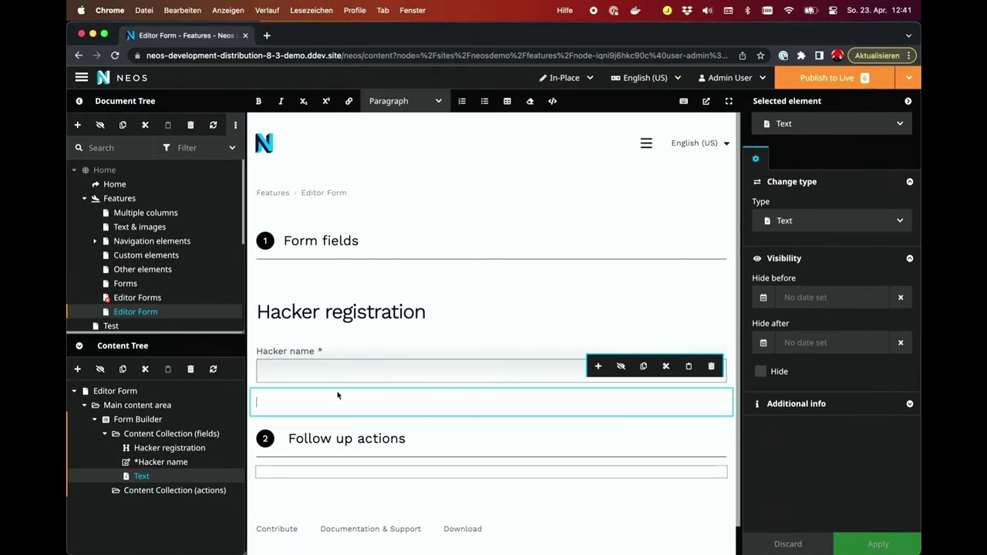
text(Real hackers only use lowercase characters and numbers)
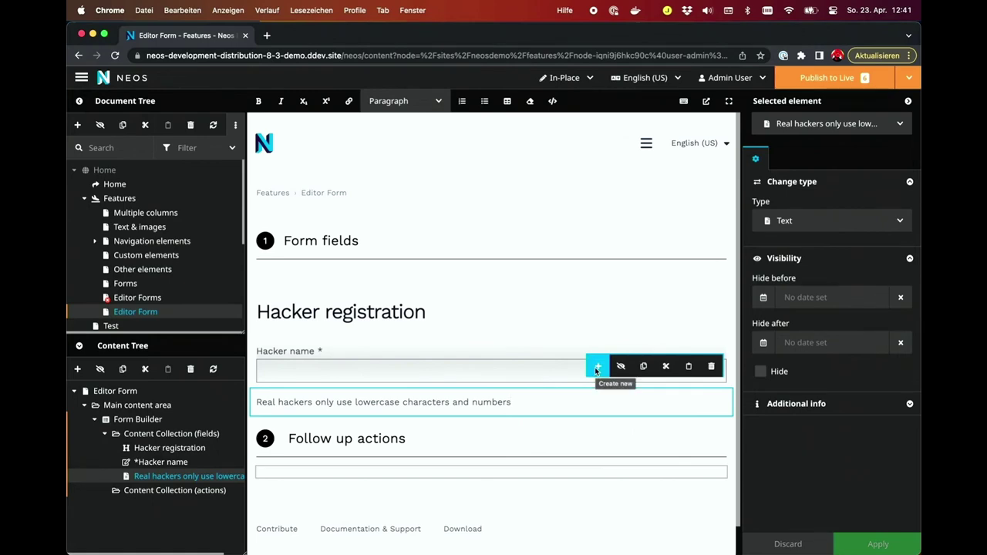
click(596, 368)
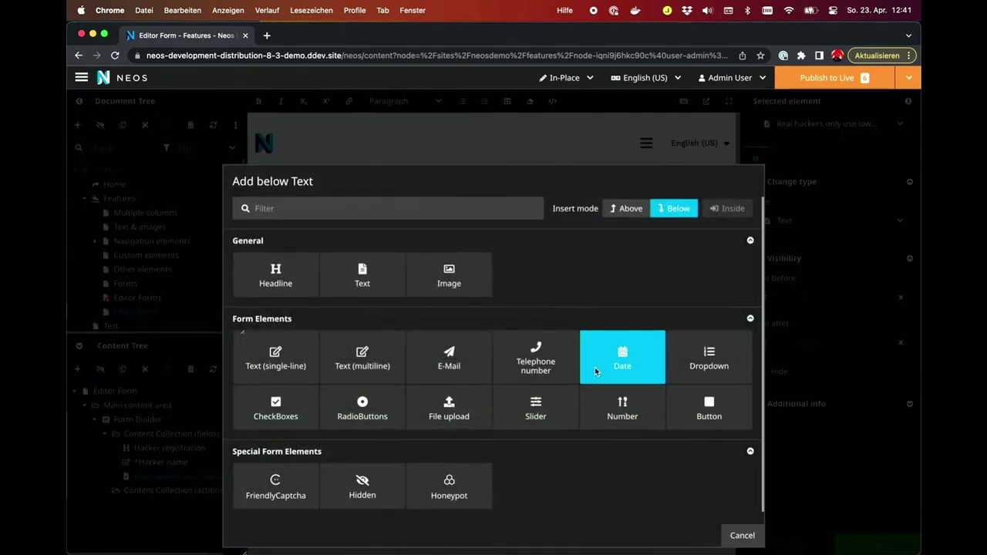
Start a required dropdown field with identifier 'scifi' and label 'SciFi Universe'
click(715, 381)
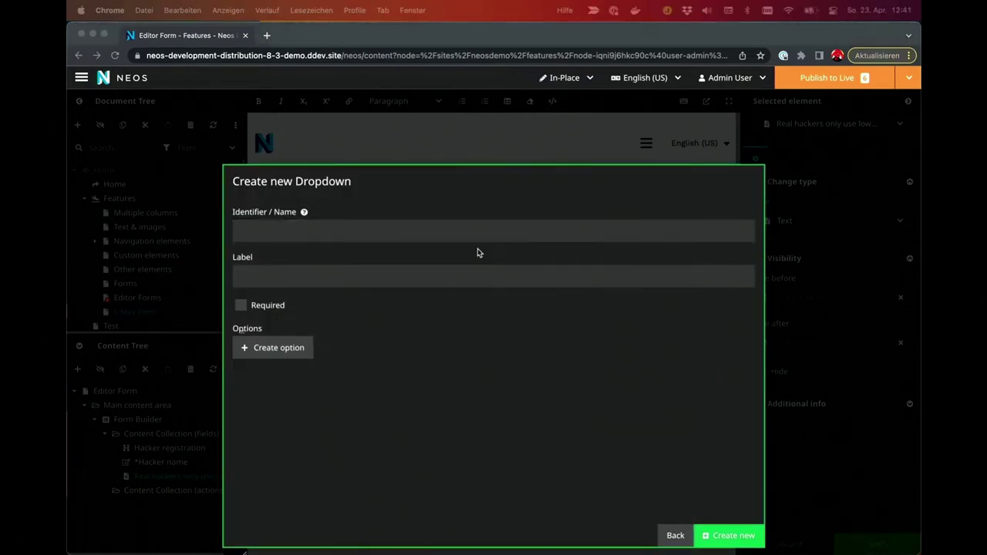
click(272, 229)
text(scifi)
click(448, 276)
text(SciFi Universe)
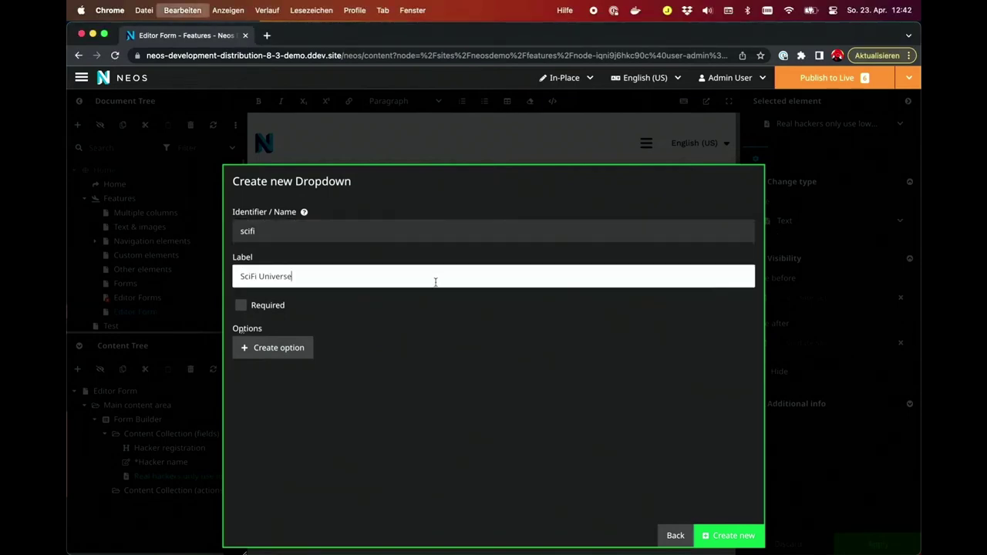
click(273, 306)
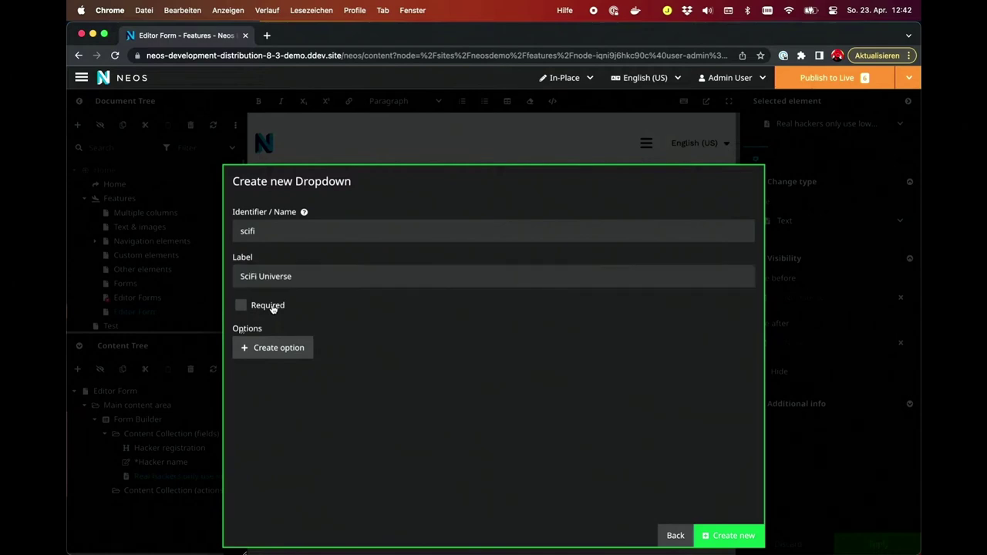
Give the dropdown the options StarWars and StarTrek, then create the field
click(297, 356)
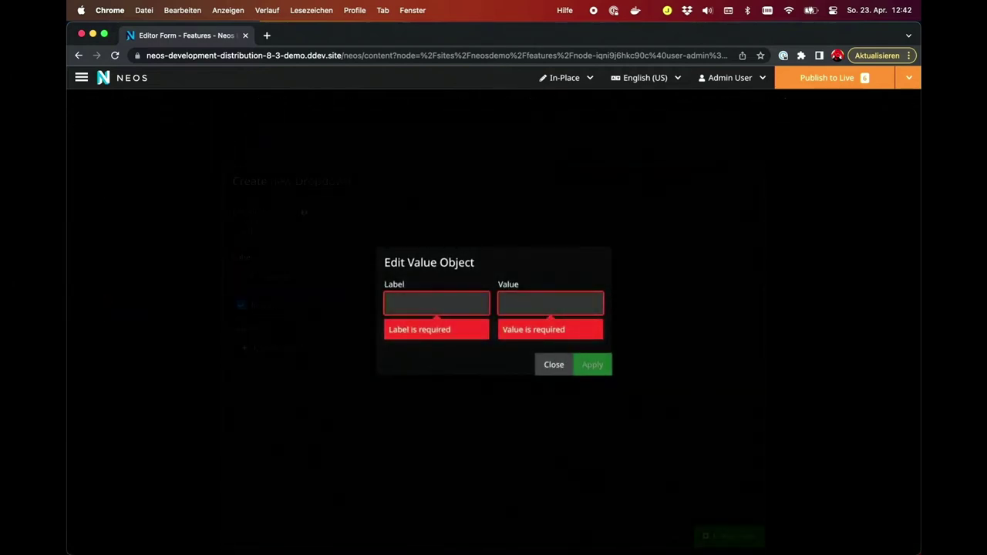
click(422, 302)
text(StarWars)
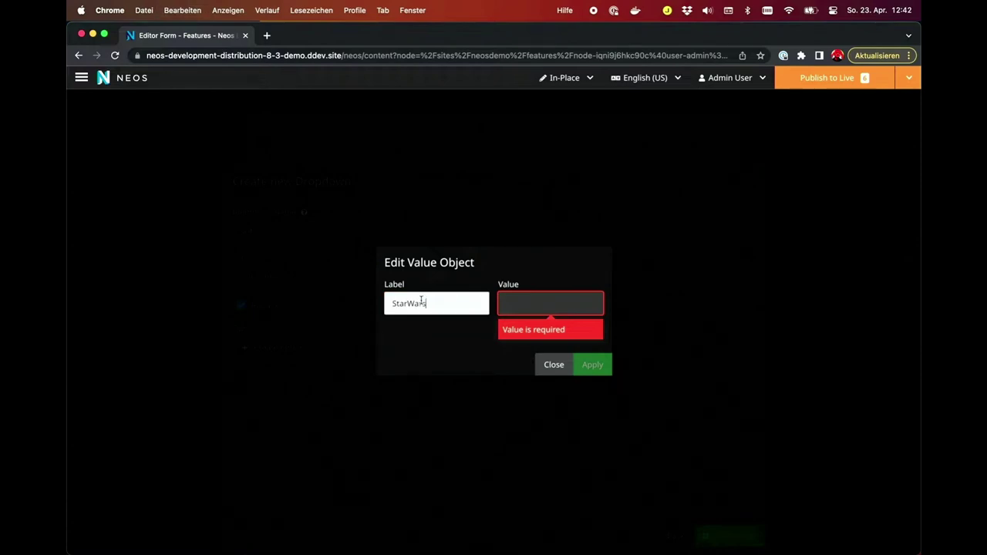
click(542, 302)
text(StarWars)
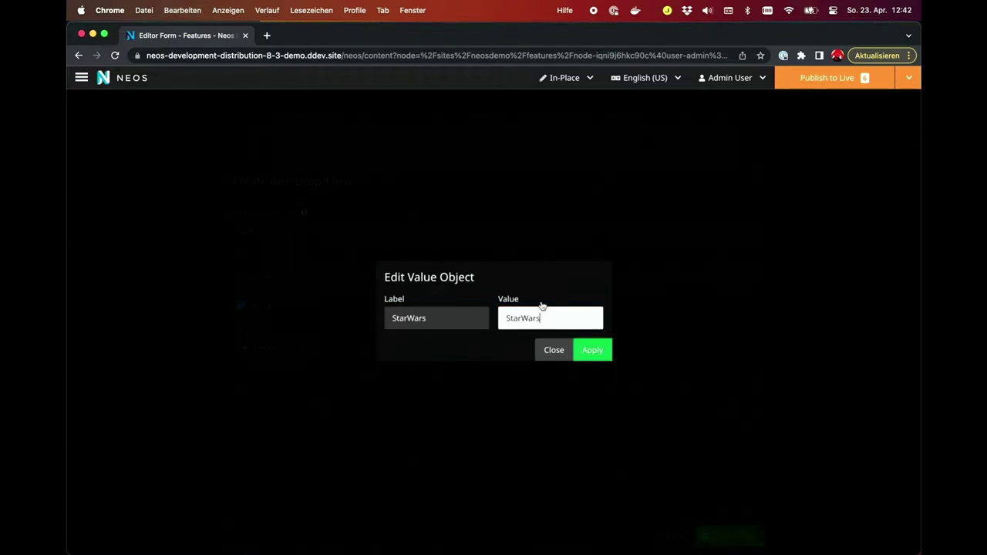
click(600, 355)
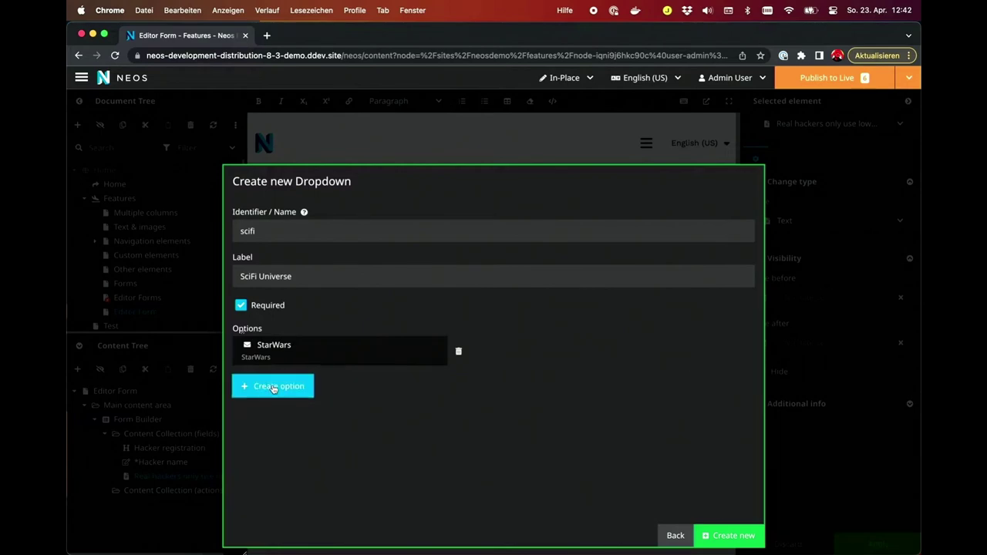
click(282, 386)
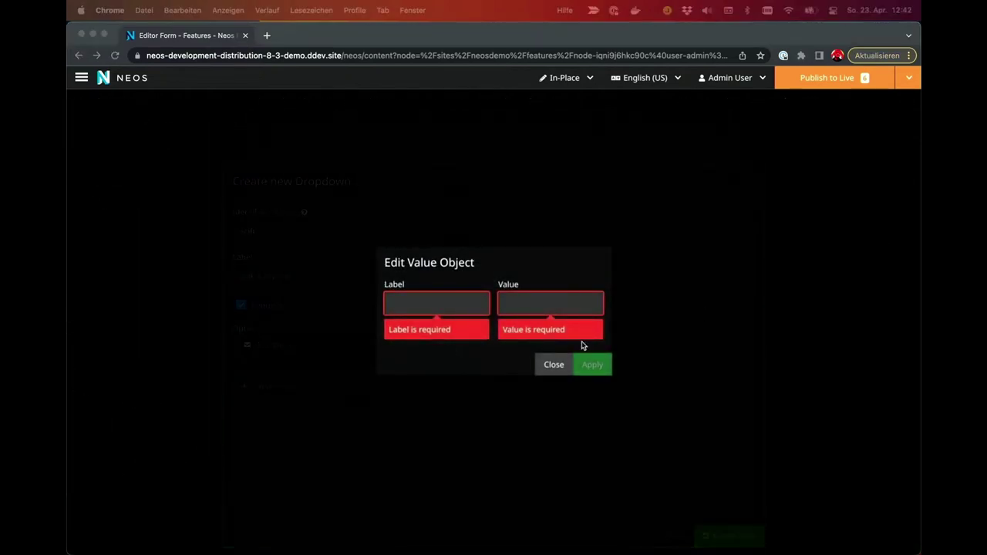
click(436, 305)
text(StarTrek)
click(540, 303)
text(StarTrek)
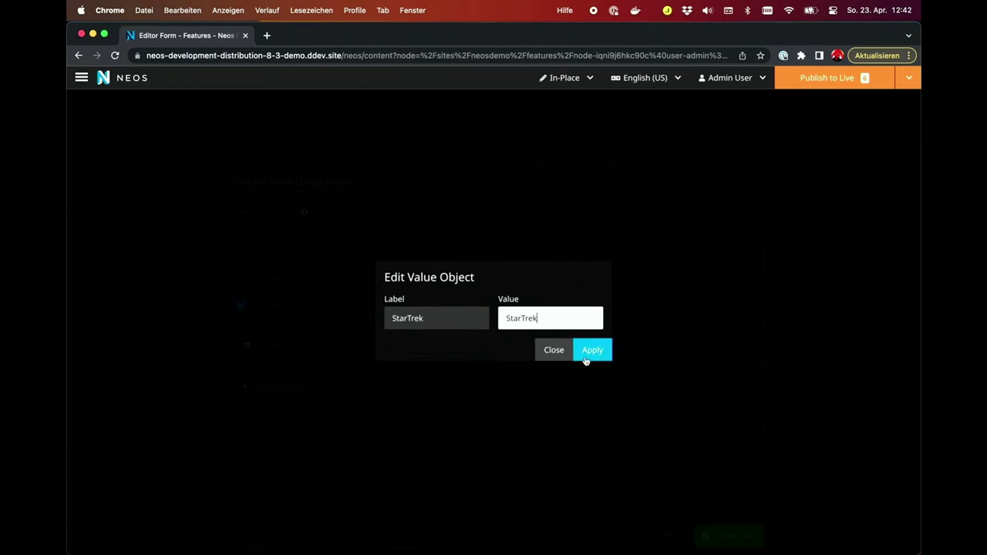
click(599, 357)
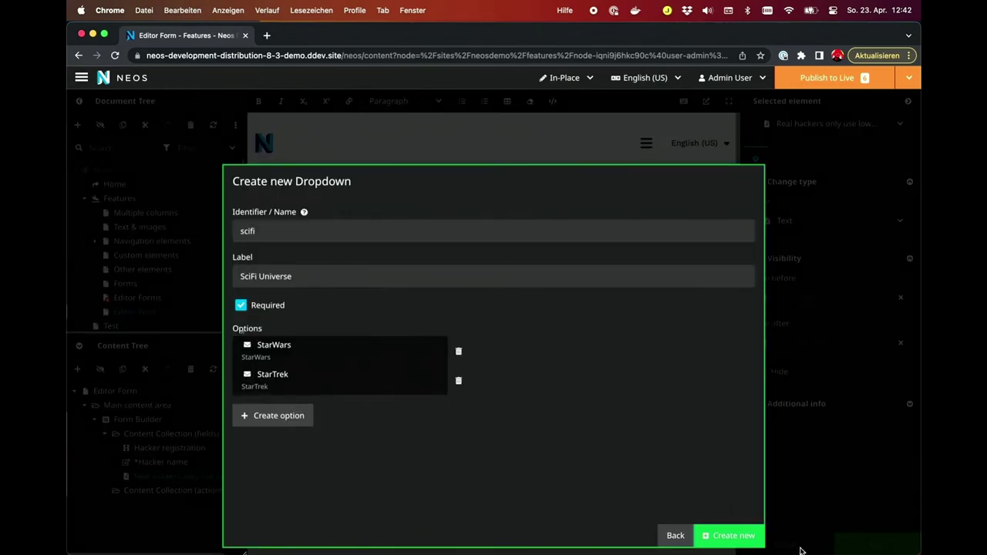
click(737, 536)
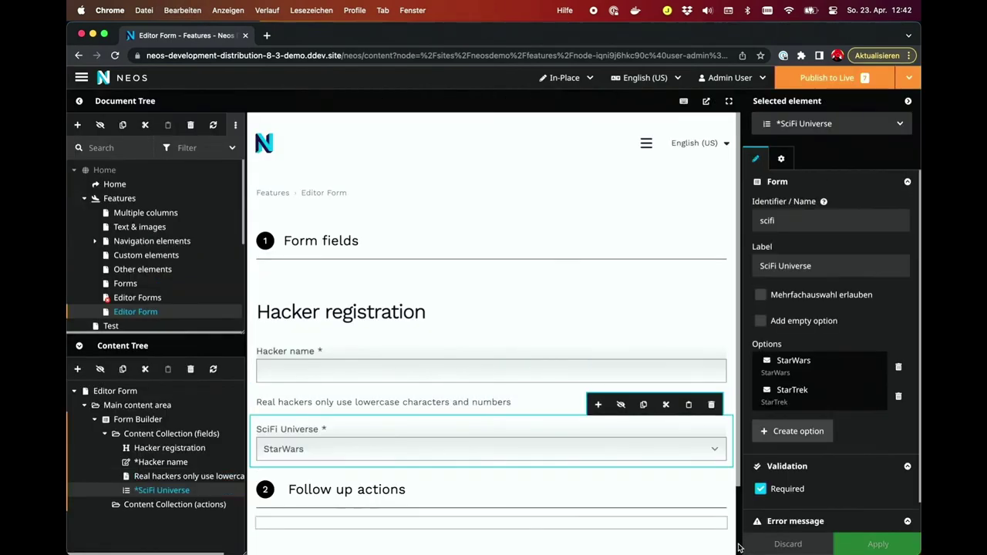
Enable an empty option labelled 'none' on the SciFi Universe dropdown
scroll(594, 460, down, 2)
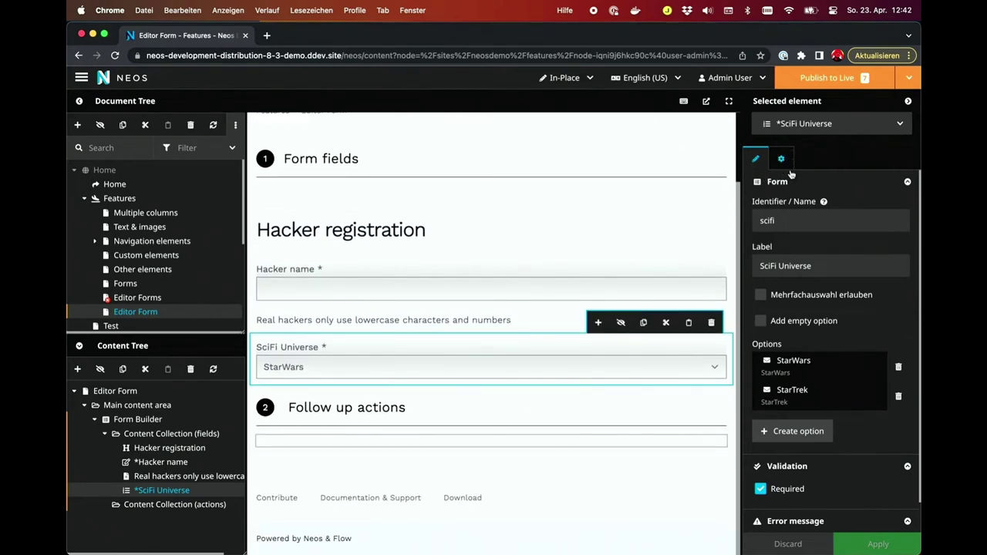
click(791, 324)
click(795, 364)
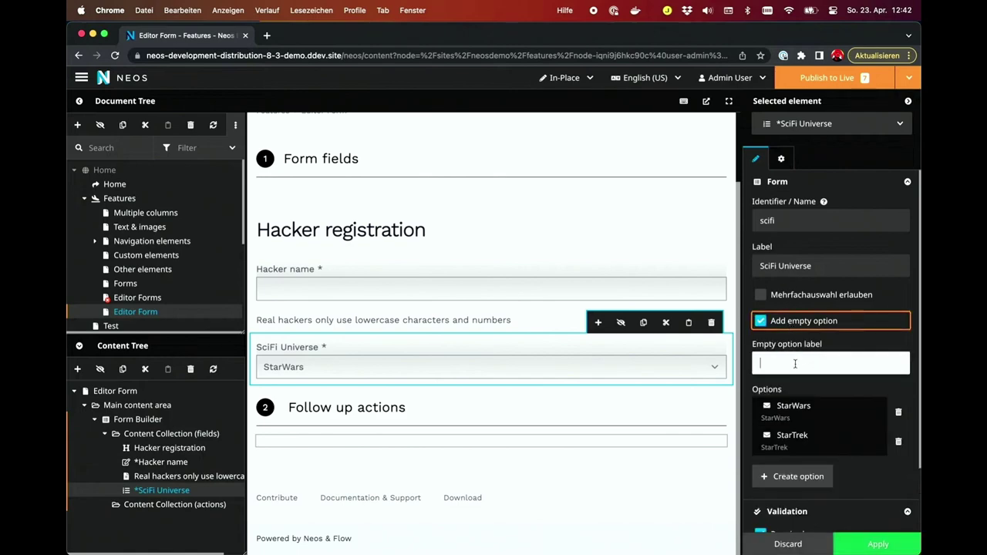
text(none)
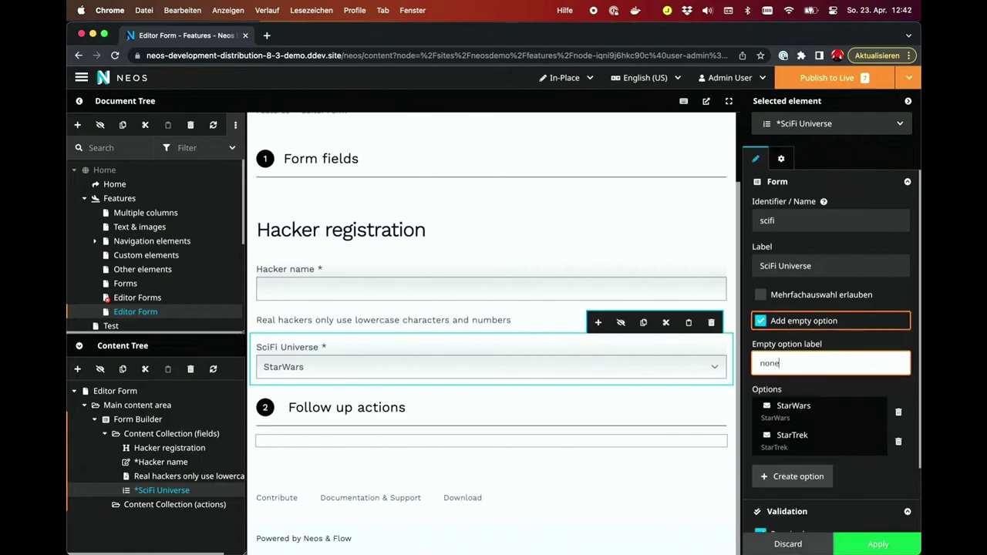
click(876, 544)
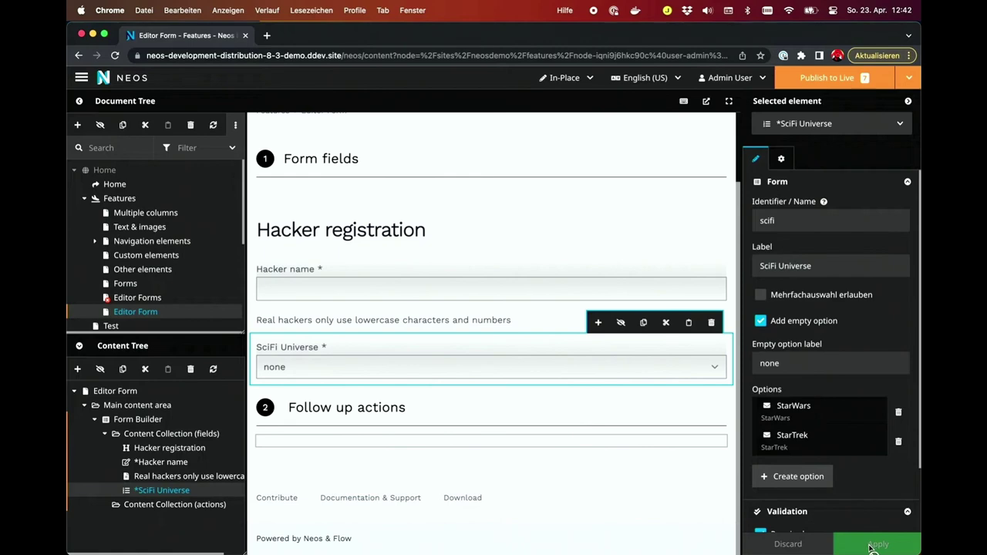
Change the SciFi Universe field's type from dropdown to RadioButtons
click(784, 160)
click(899, 222)
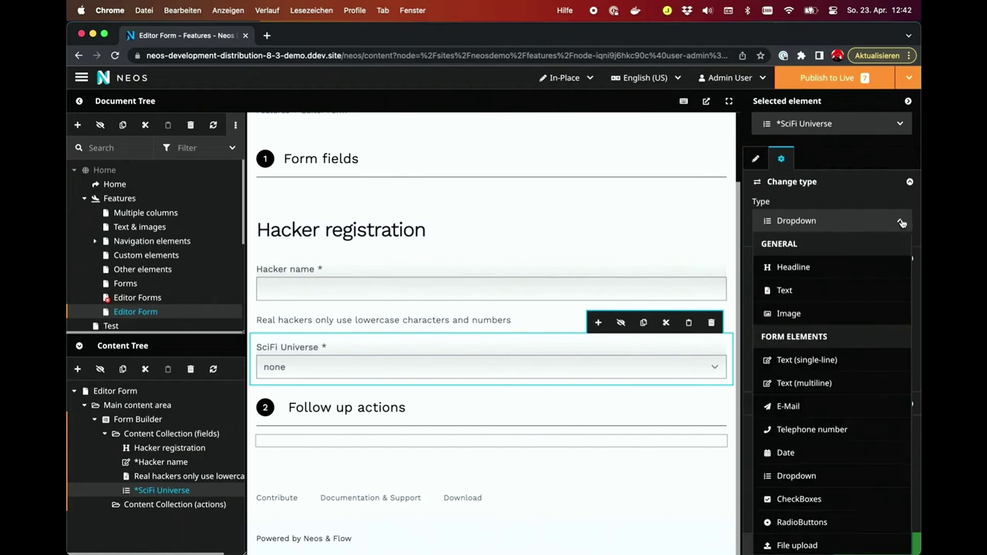
click(819, 523)
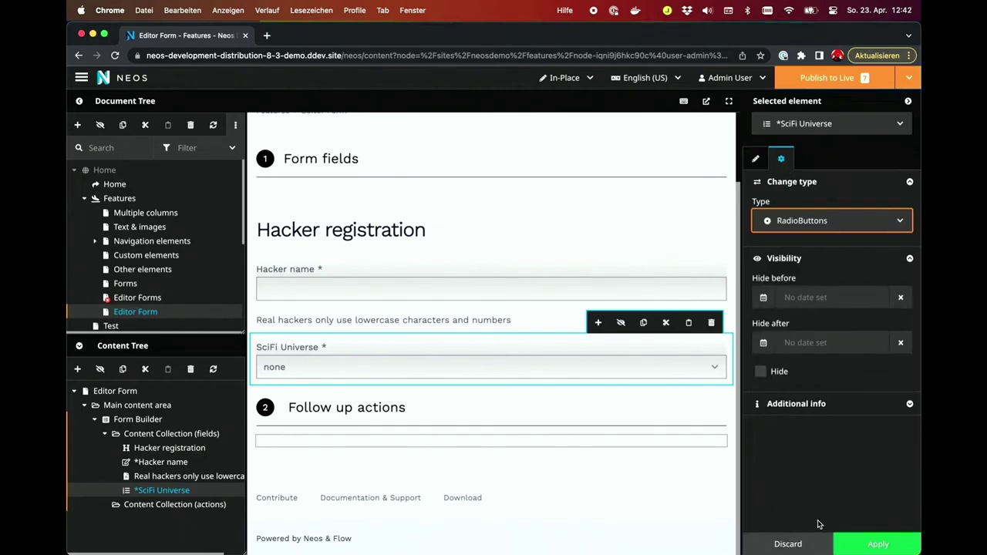
click(874, 546)
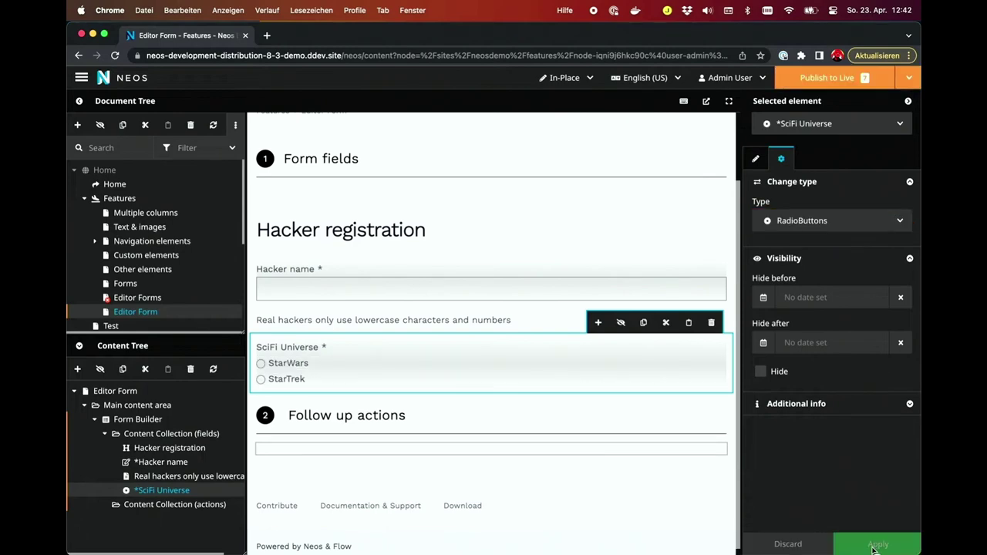
Add a file upload field with identifier 'avatar' and label 'Avatar' below SciFi Universe
click(600, 324)
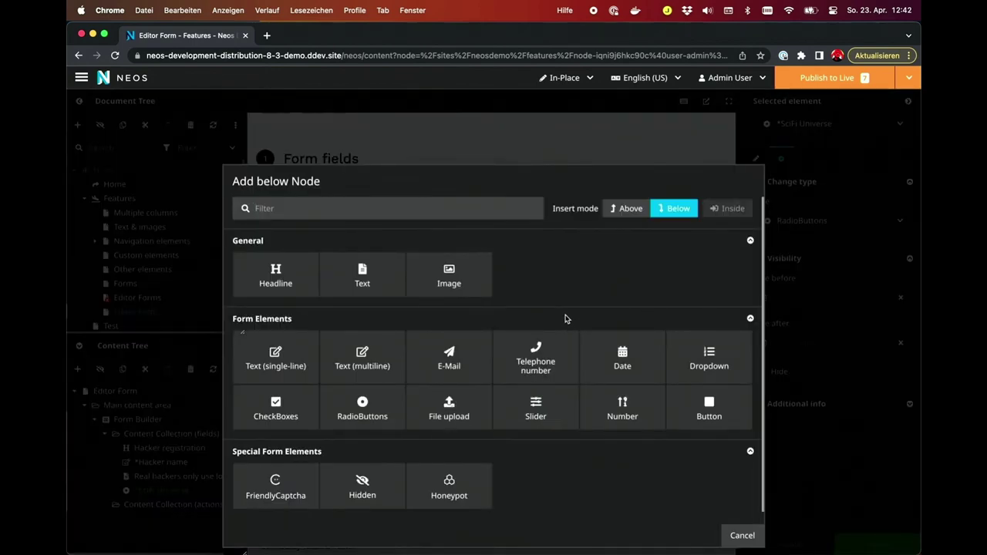
click(487, 398)
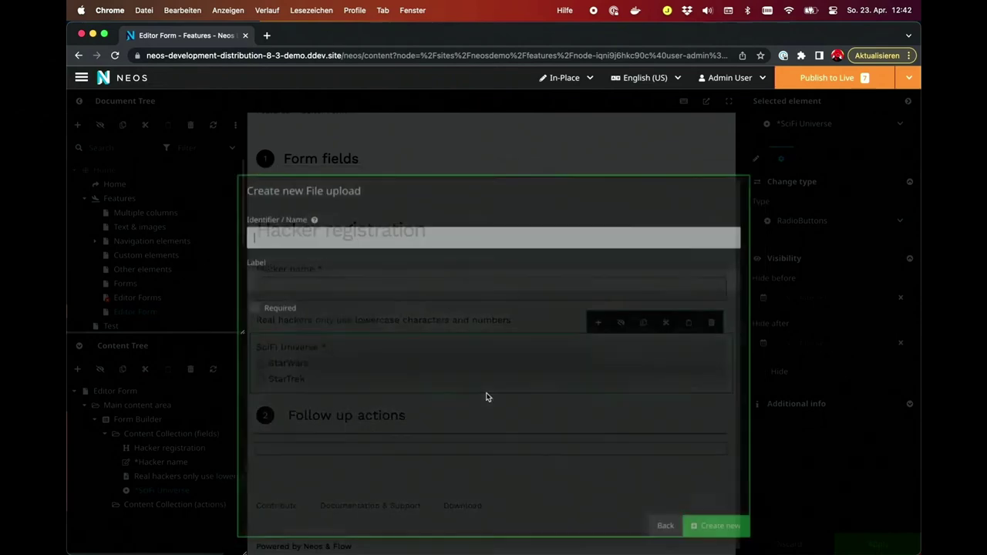
text(avatar)
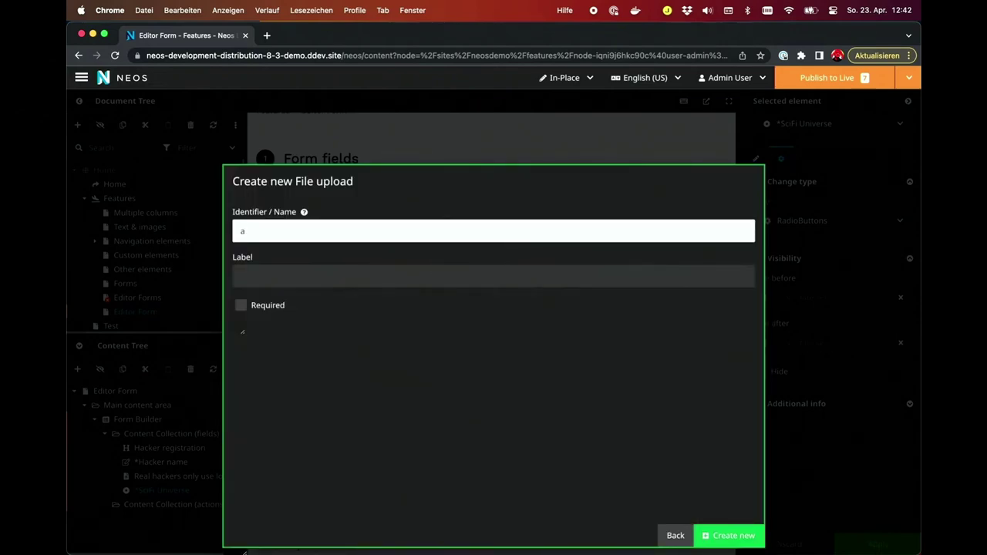
click(399, 275)
text(Avatar)
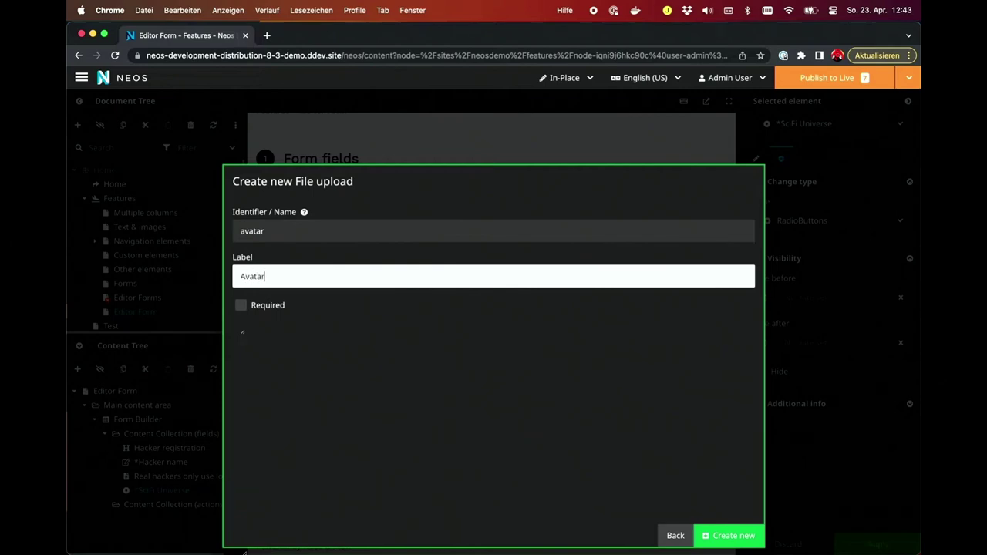
click(728, 535)
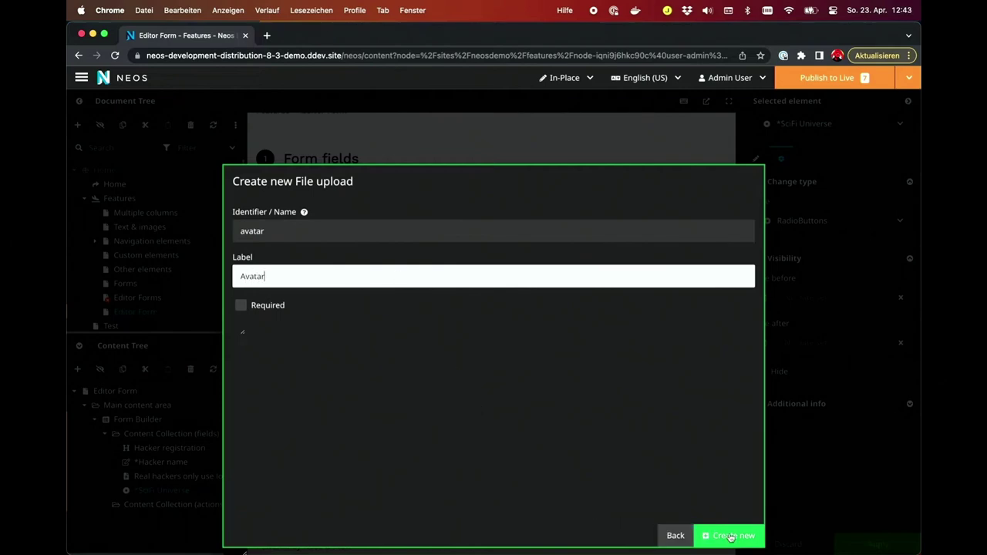
Restrict the Avatar upload to .jpg files with a maximum size of 100kb
click(760, 164)
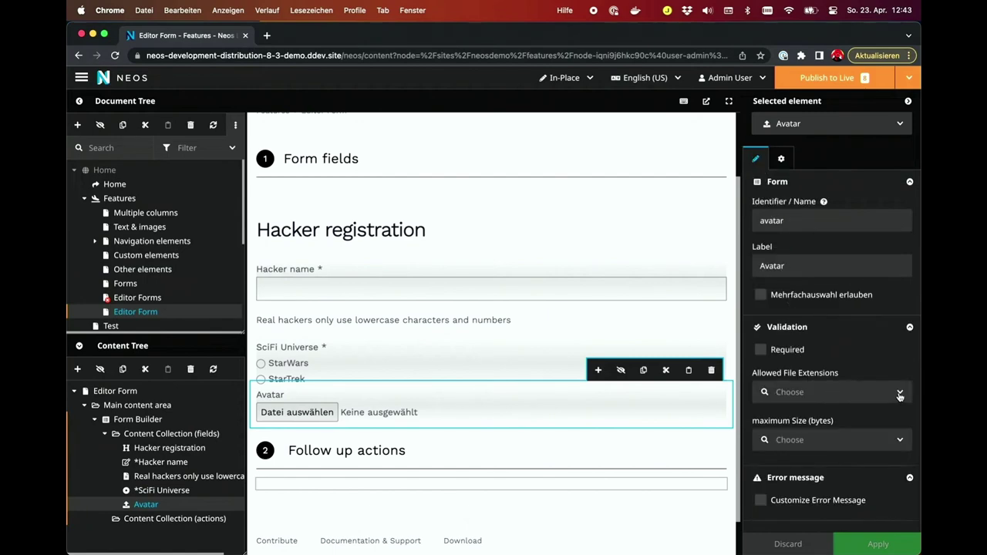
click(902, 393)
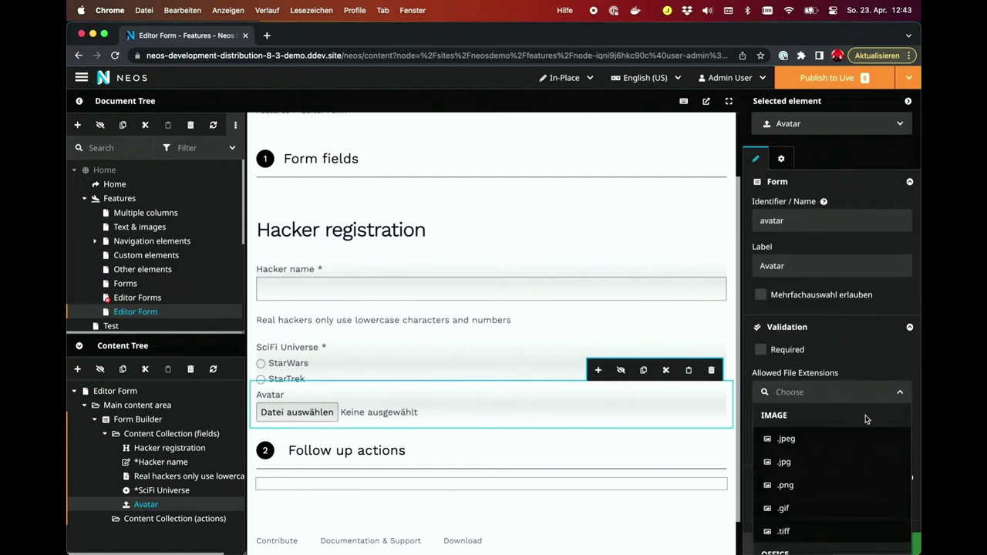
click(827, 463)
scroll(864, 455, down, 1)
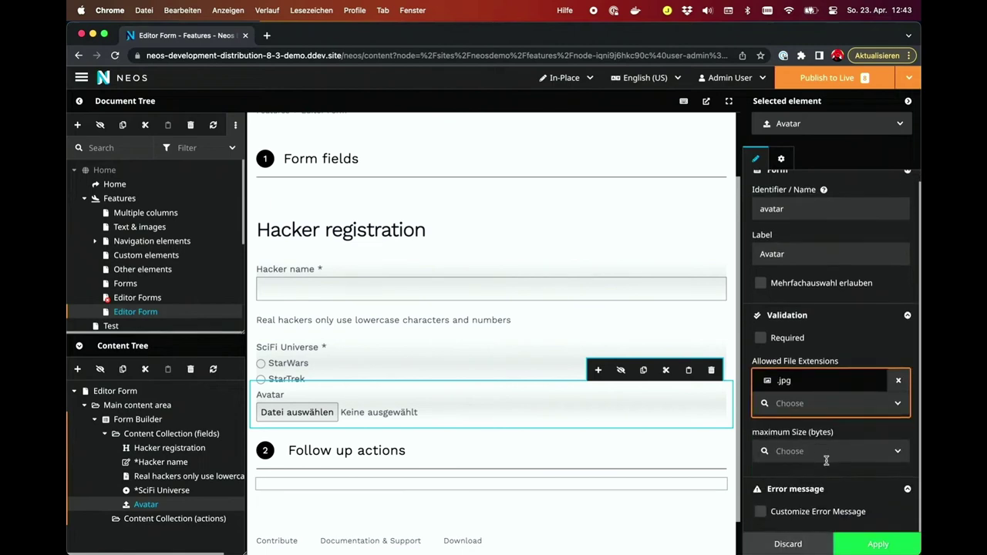
click(899, 453)
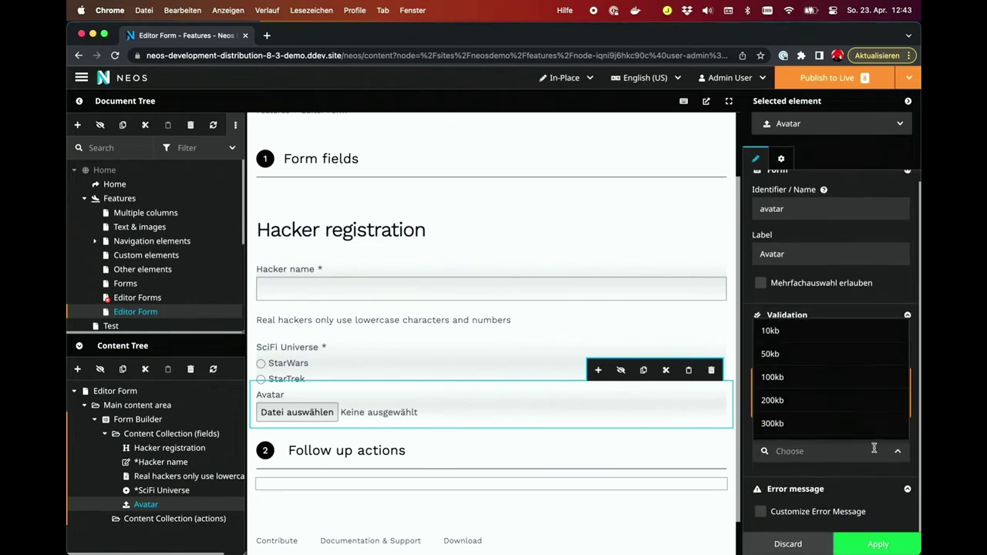
click(815, 378)
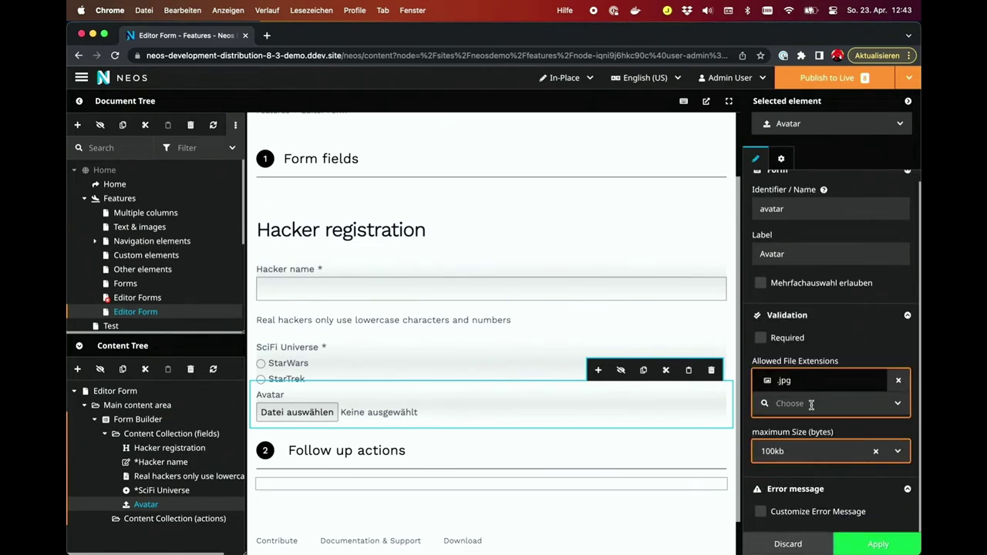
Enable a customized error message for the Avatar upload and apply the validation settings
click(760, 515)
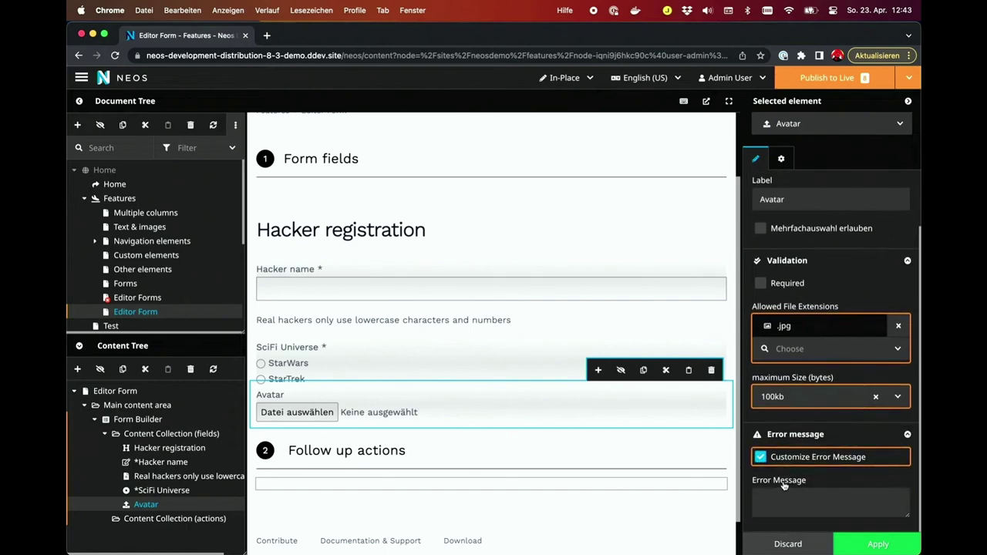
scroll(793, 478, down, 2)
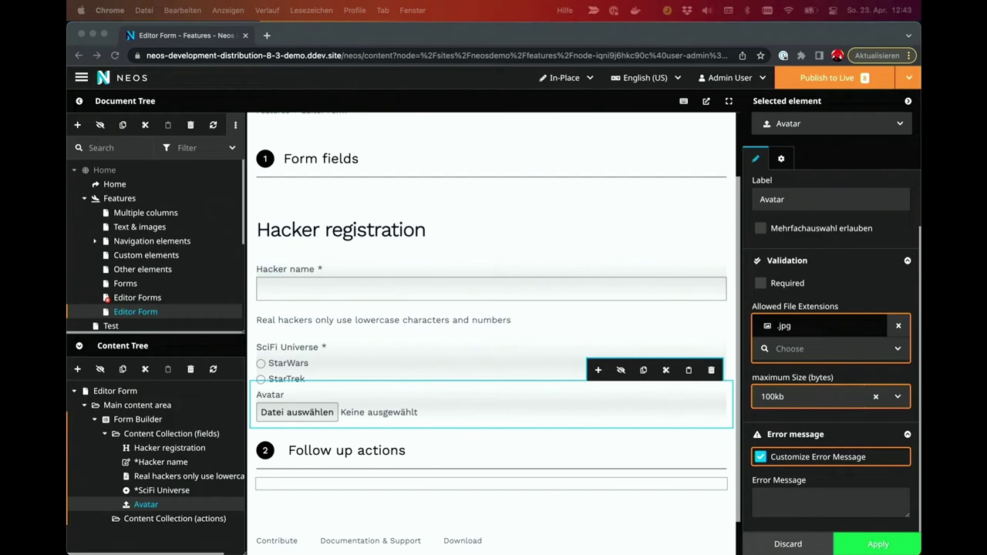
click(775, 497)
text(Sorry this image was either too large or not a jpg. Are you testing the validation?)
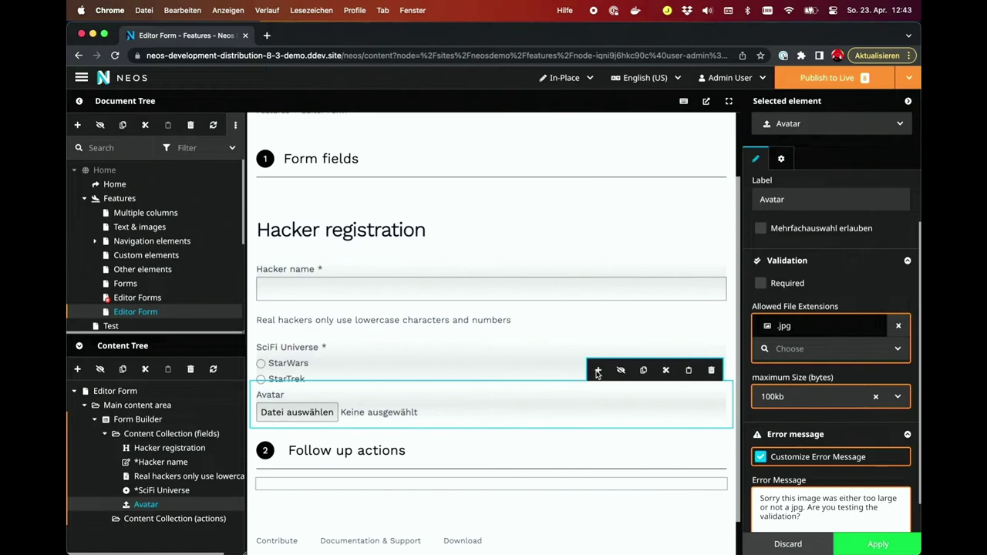
click(870, 547)
click(599, 371)
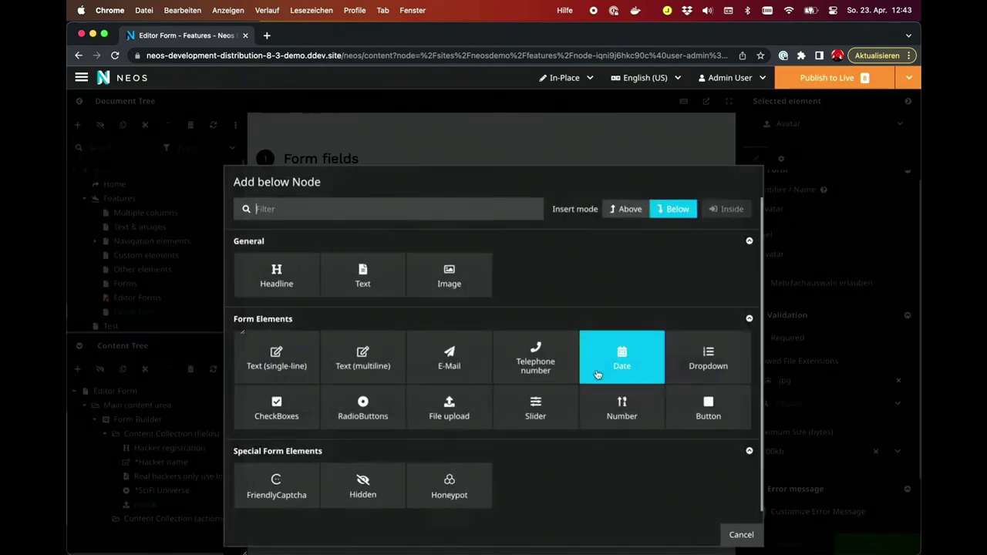
Insert a text element below Avatar reading 'Please choose a jpg image with max 100kb.'
click(382, 264)
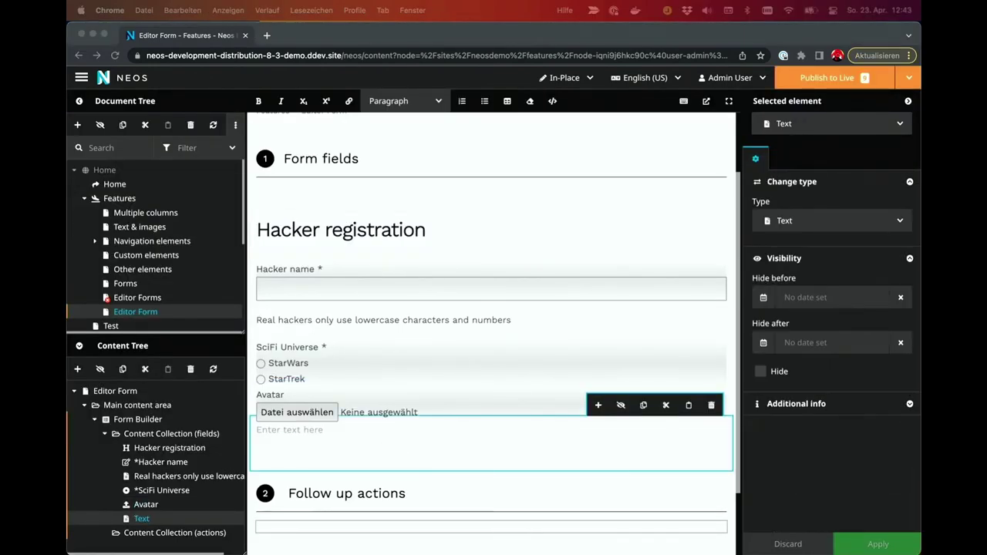
click(416, 430)
key(super+v)
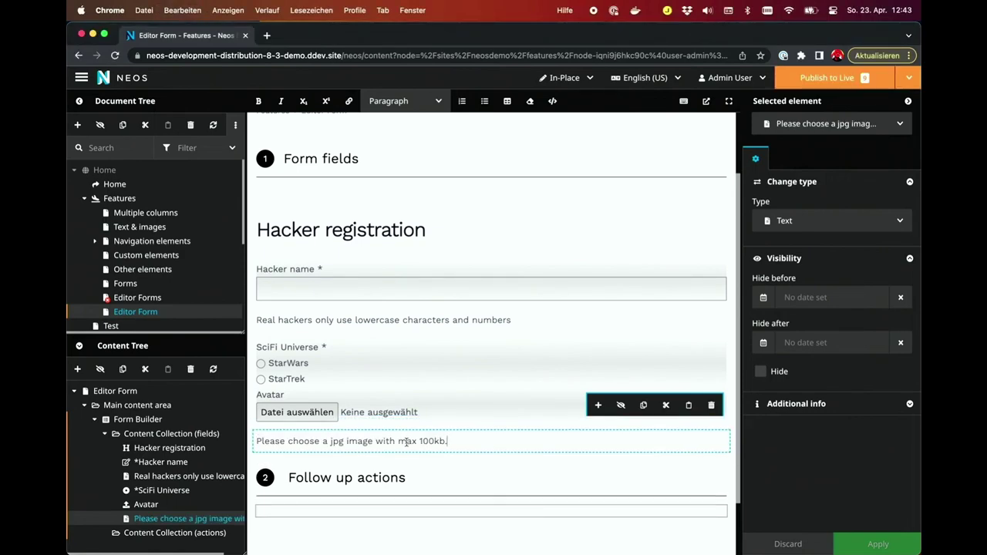
Add a FriendlyCaptcha field named captcha below the image hint
click(599, 406)
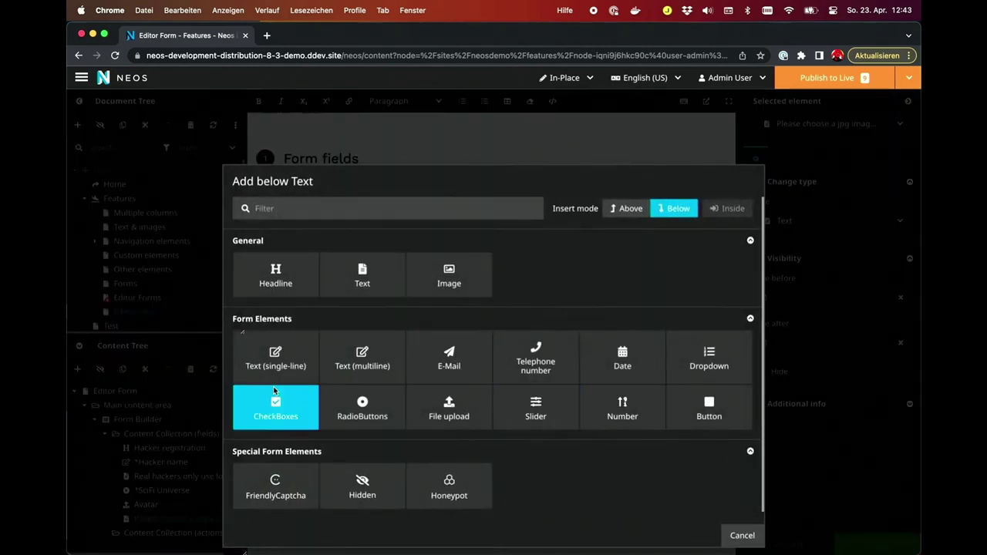
click(303, 471)
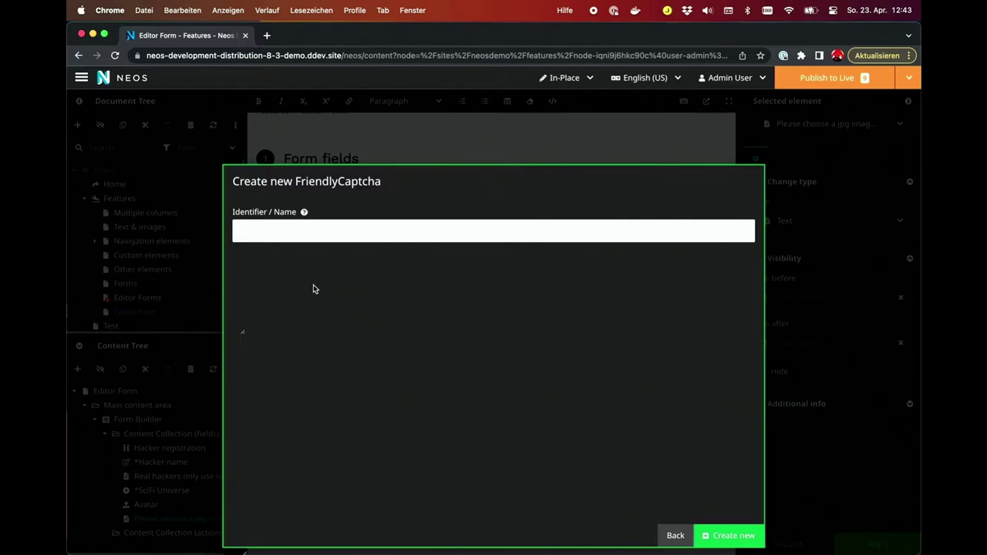
text(captcha)
click(734, 535)
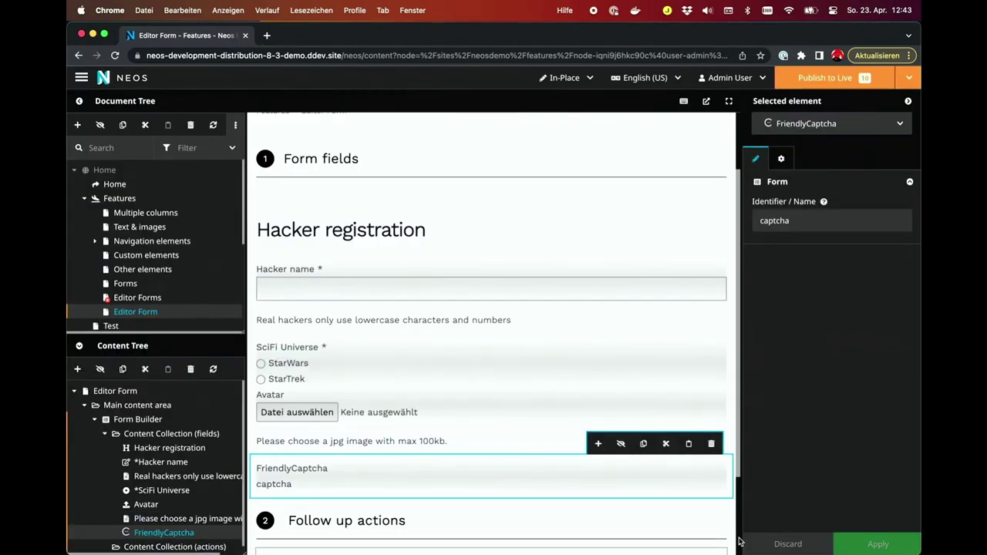
Add a Honeypot field named honey below the captcha
click(597, 440)
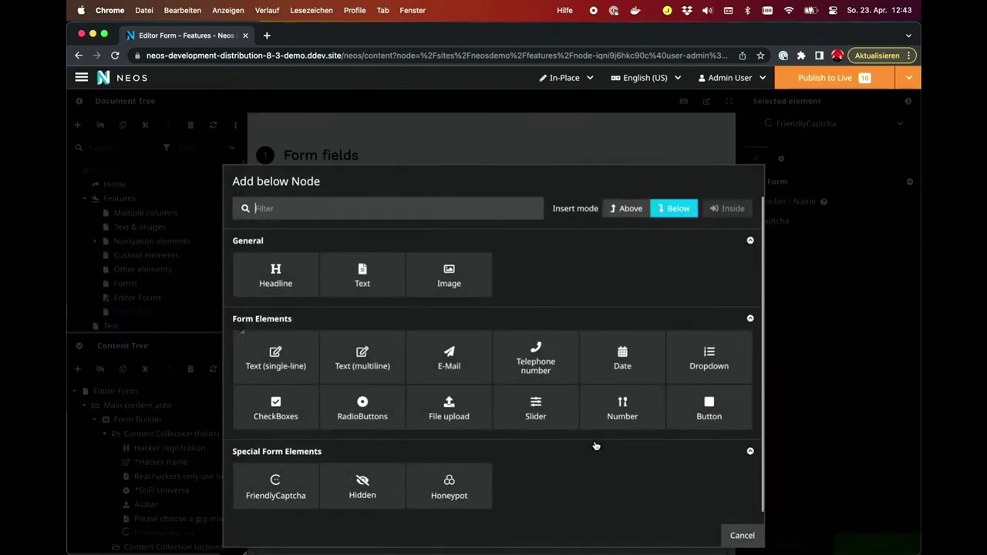
click(473, 475)
text(h)
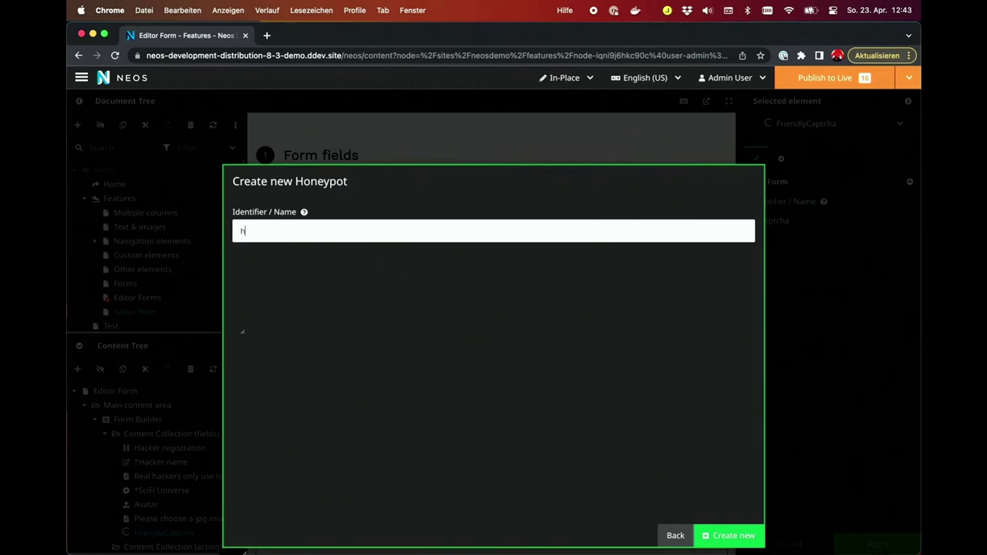
text(oney)
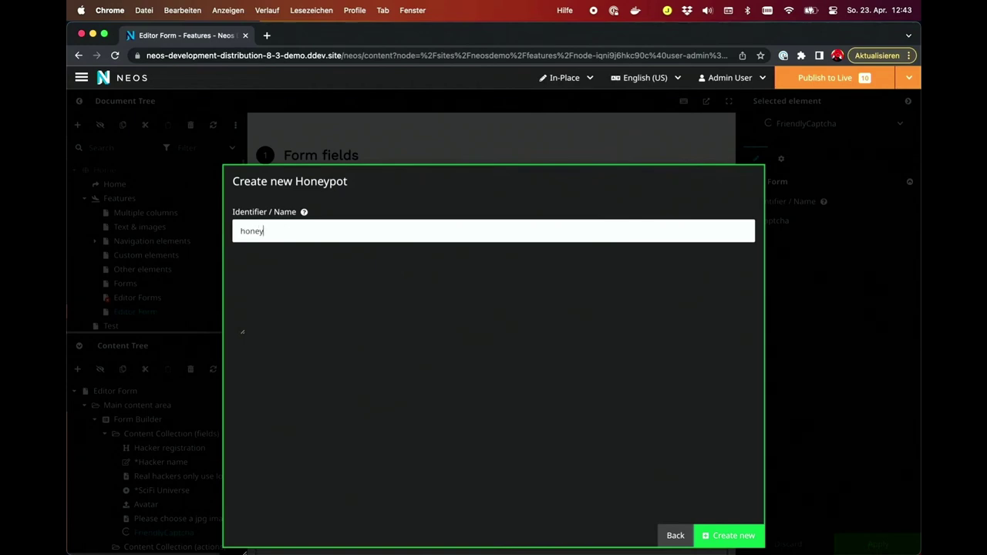
click(731, 535)
scroll(550, 497, down, 3)
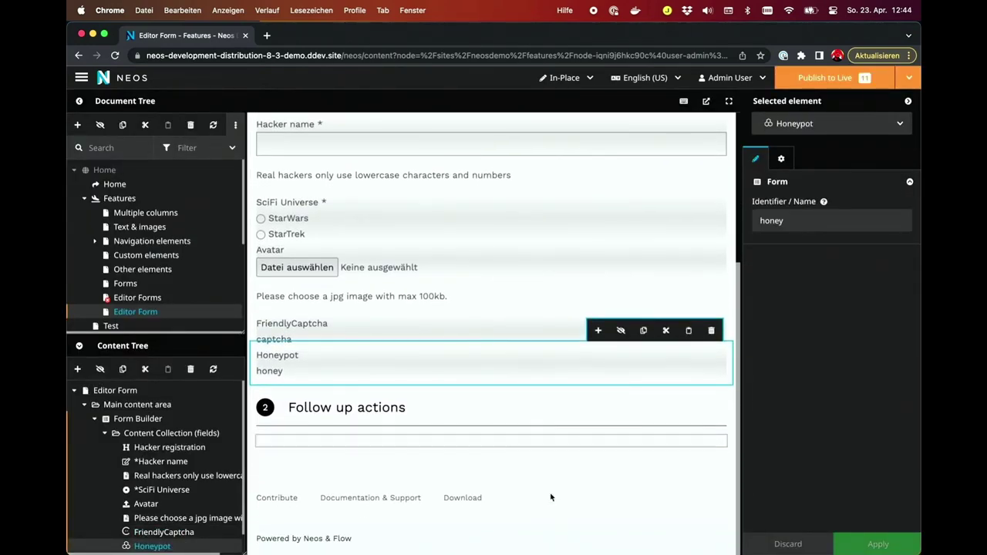
Add a Button with identifier submit, label 'Register as Neos hacker' and value registrer
click(598, 331)
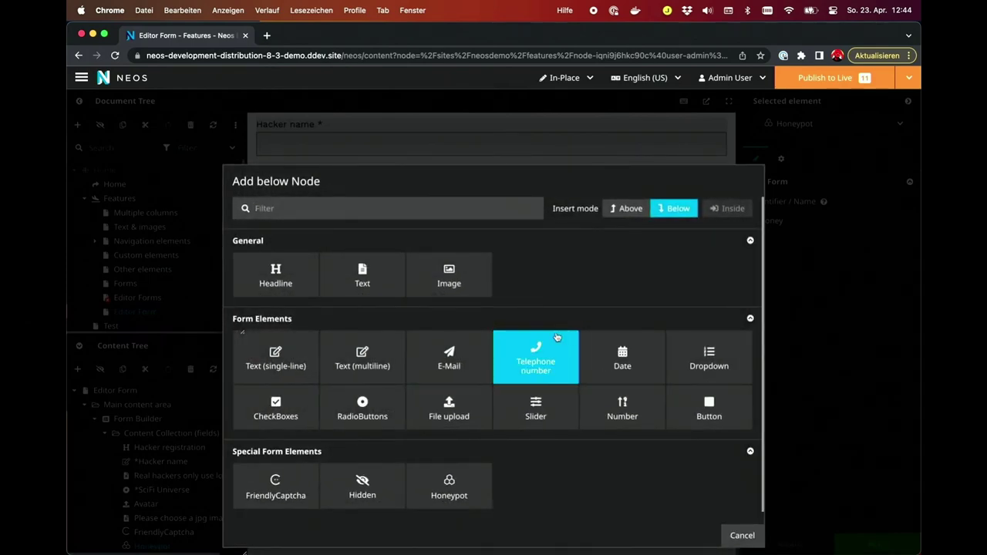
click(690, 417)
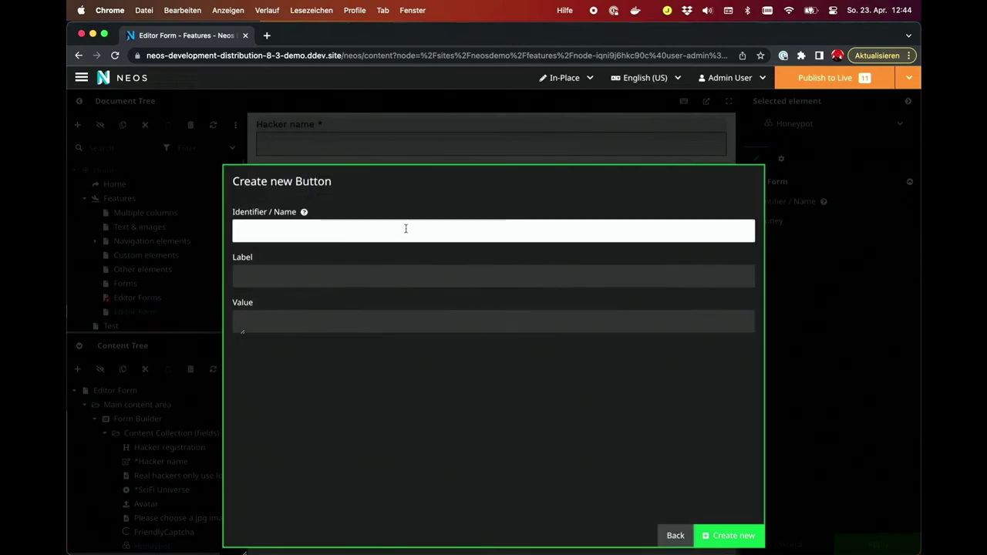
text(submit)
key(Tab)
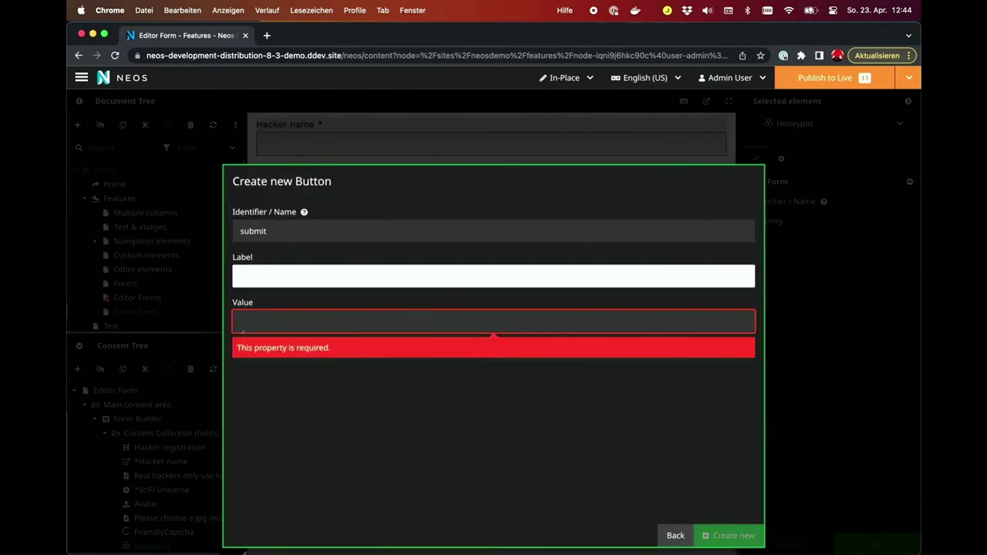
text(Register as Neos hacker)
click(368, 318)
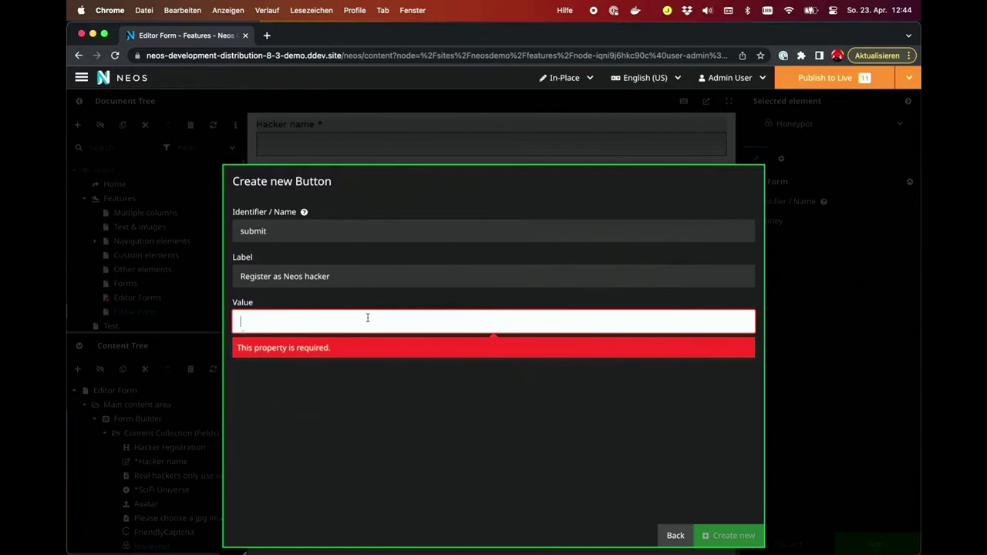
text(registrer)
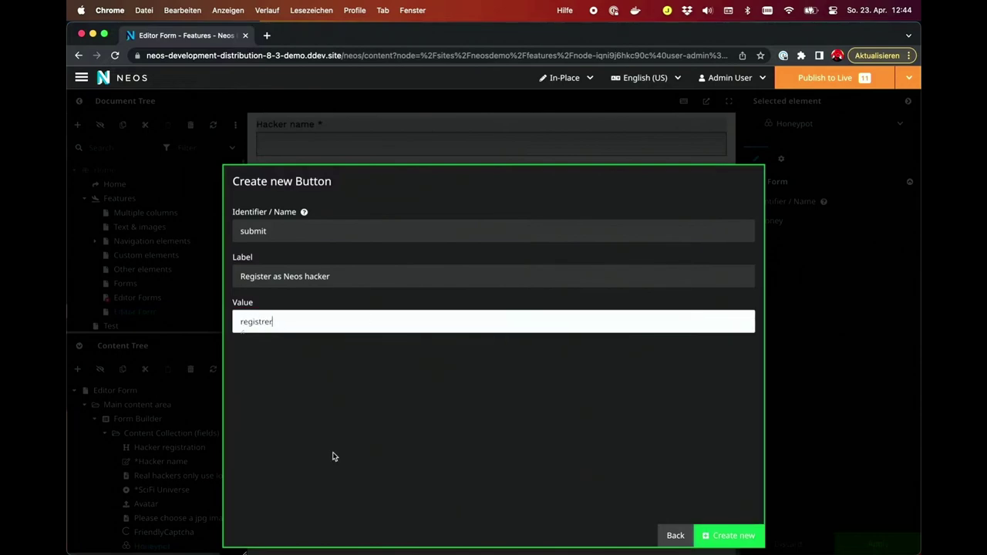
click(700, 533)
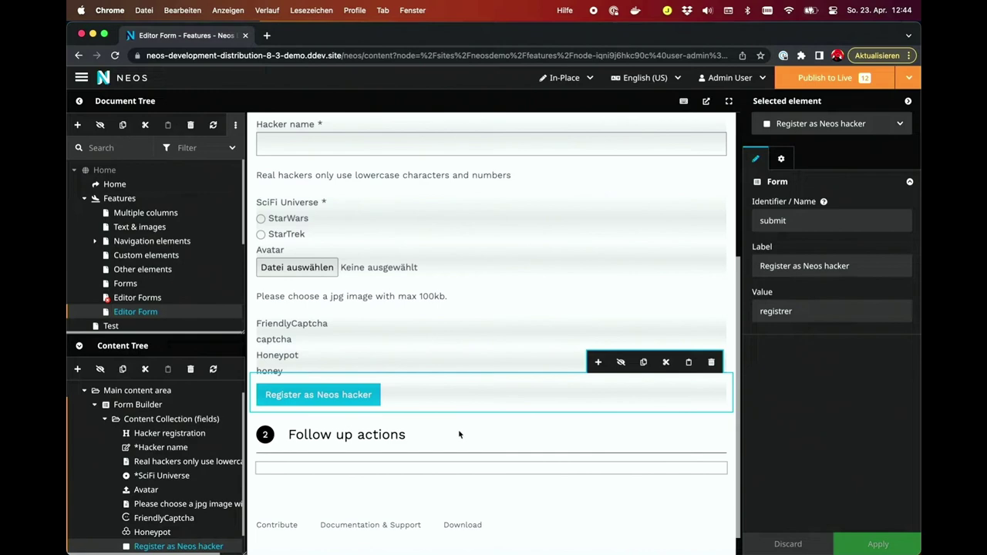
click(527, 472)
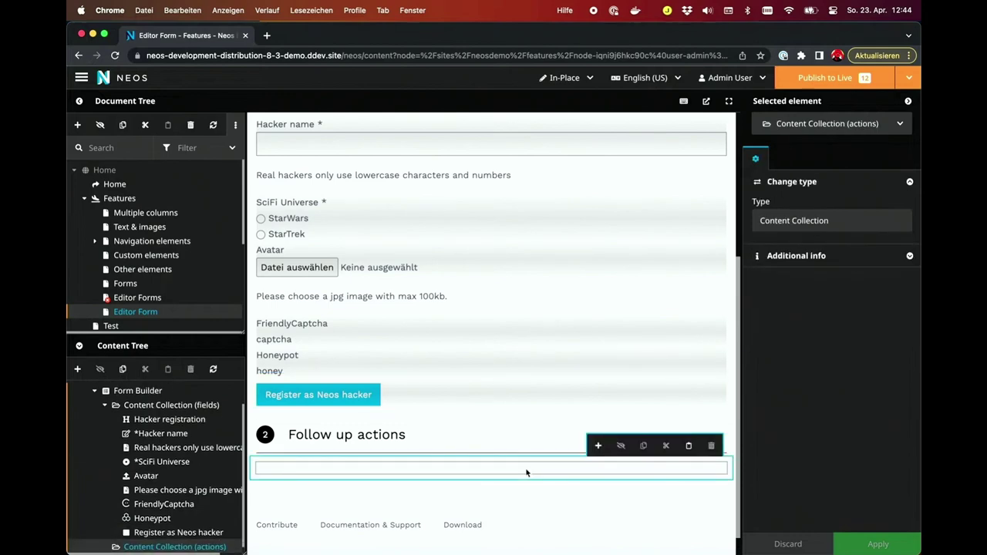
Add a Show message follow-up action and open its Nachricht editor
click(599, 448)
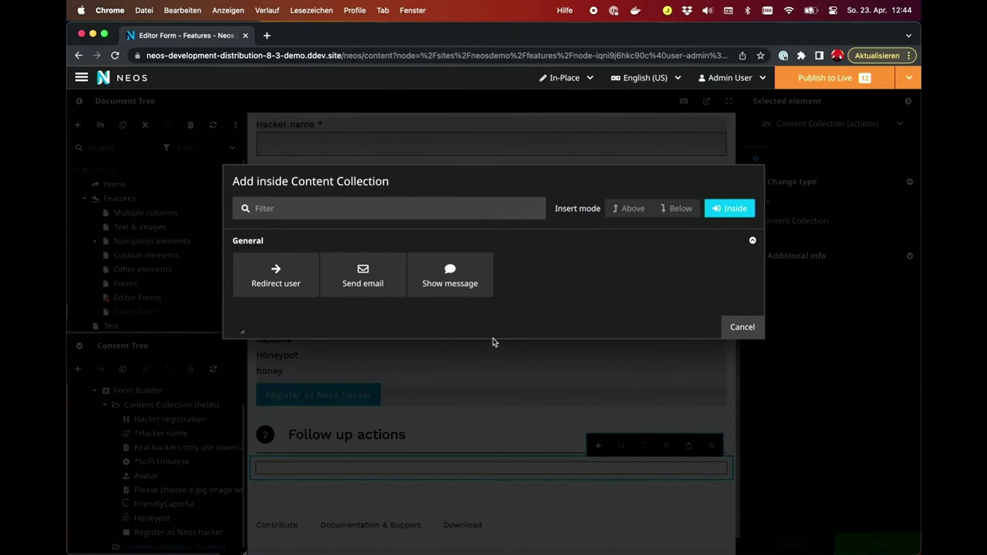
click(474, 268)
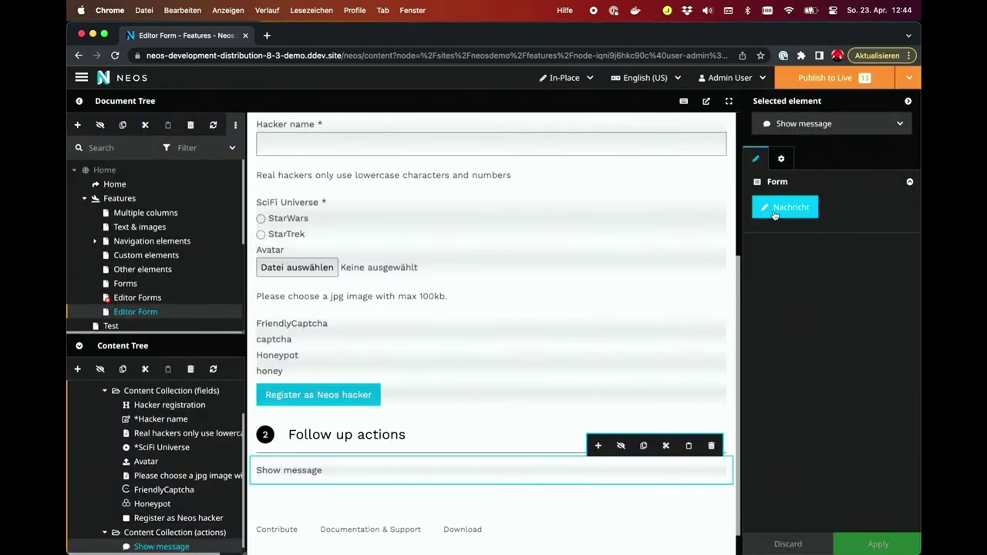
click(779, 209)
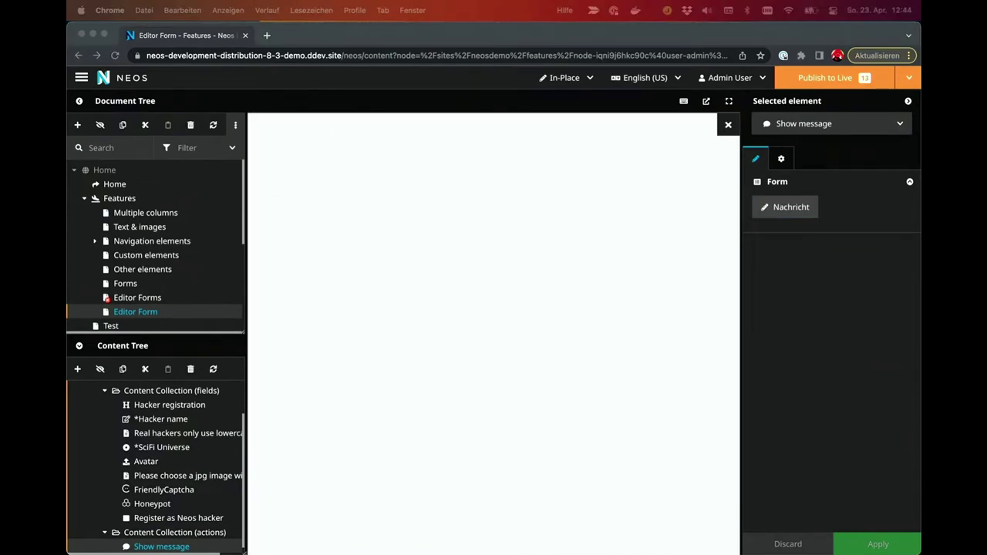
Set the message to 'Welcome {name} from the {scifi} universe' and apply it
click(483, 234)
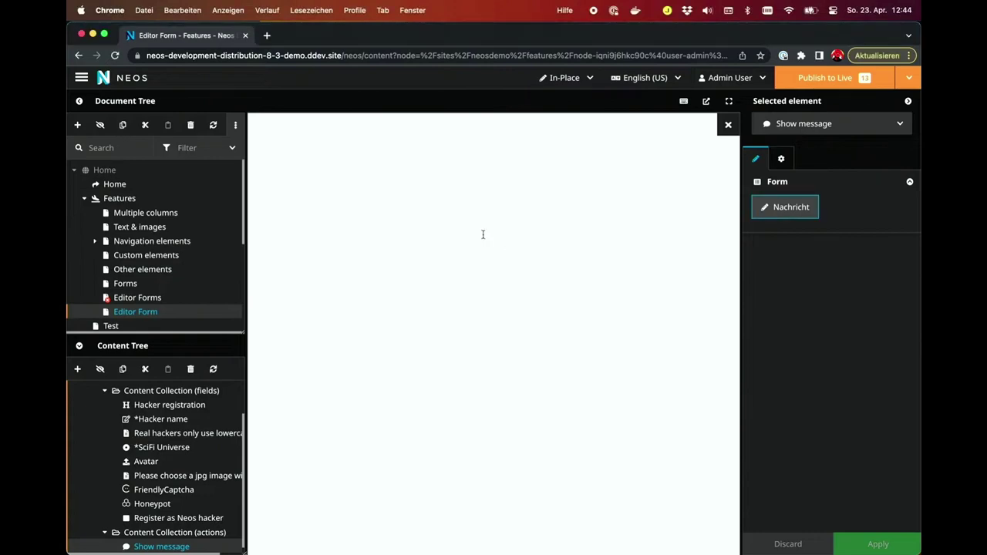
text(Welcome {name} from the {scifi} universe)
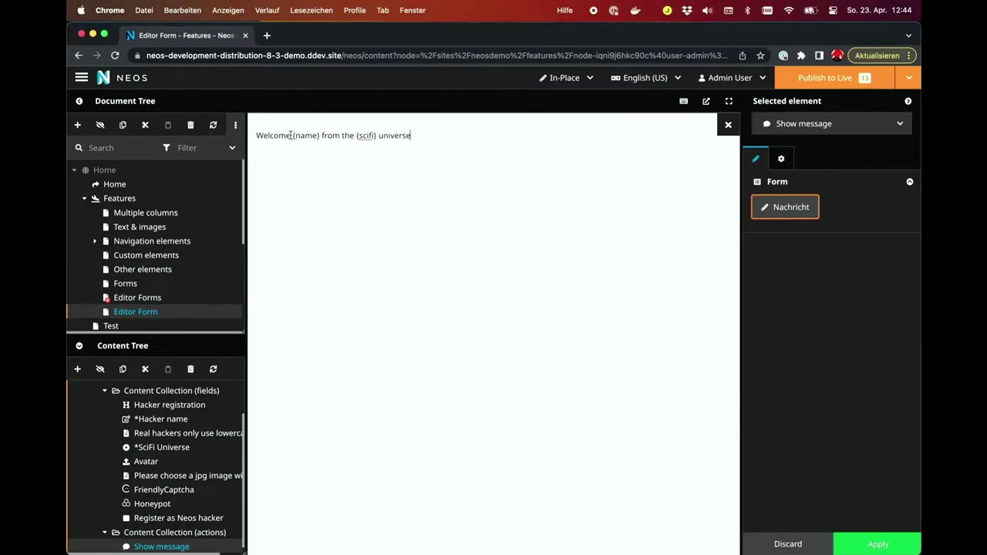
drag(292, 136, 376, 135)
click(878, 545)
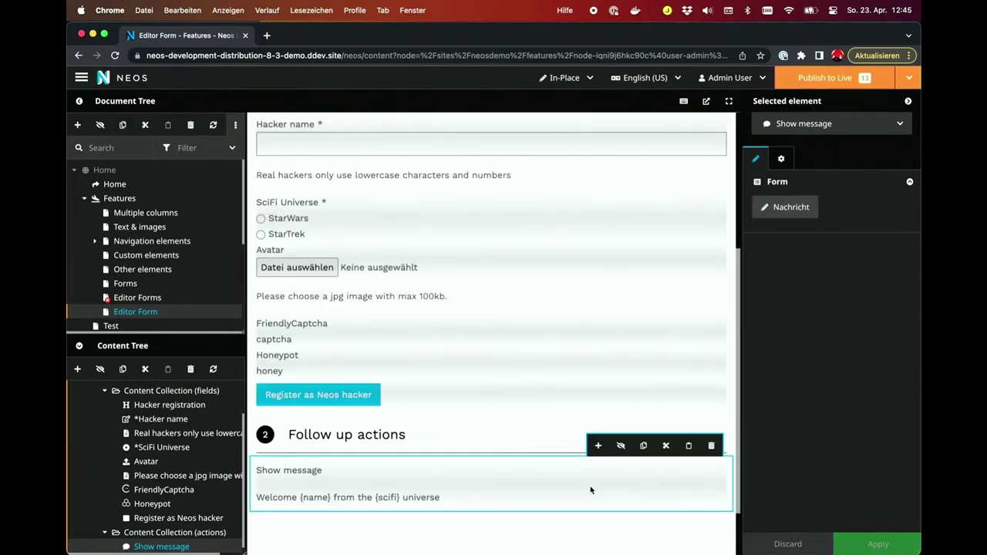
click(595, 448)
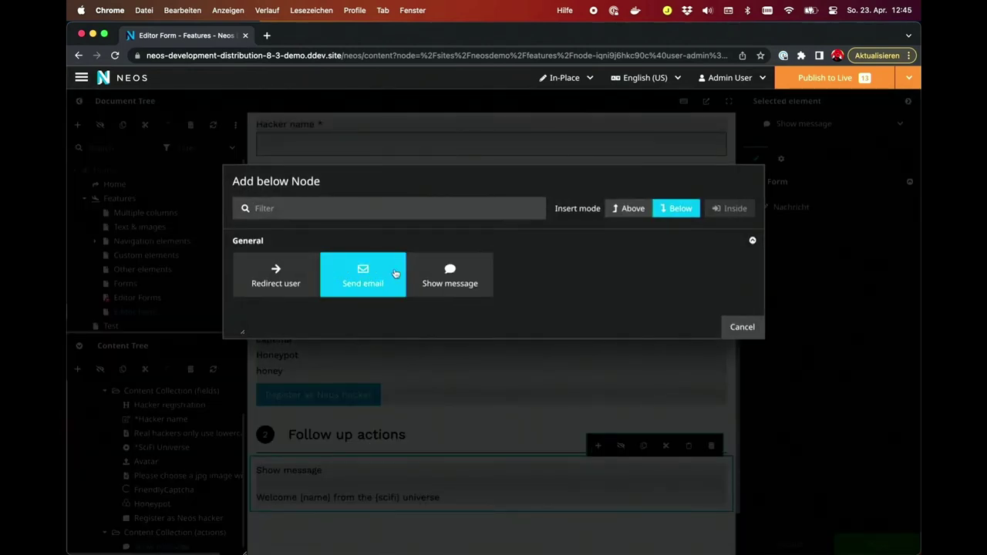
Add a Send email action with subject 'New hacker registered'
click(394, 267)
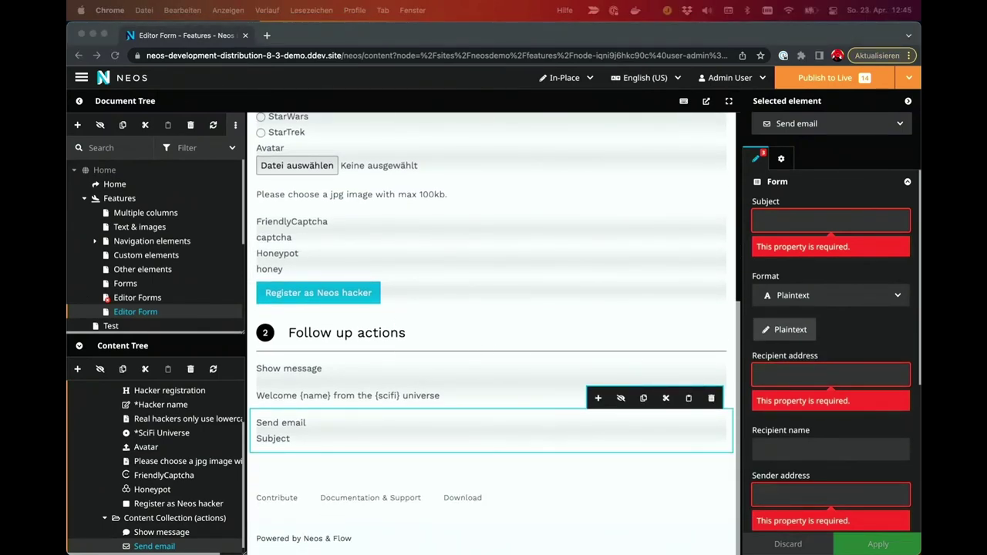
click(787, 220)
text(New hacker registered)
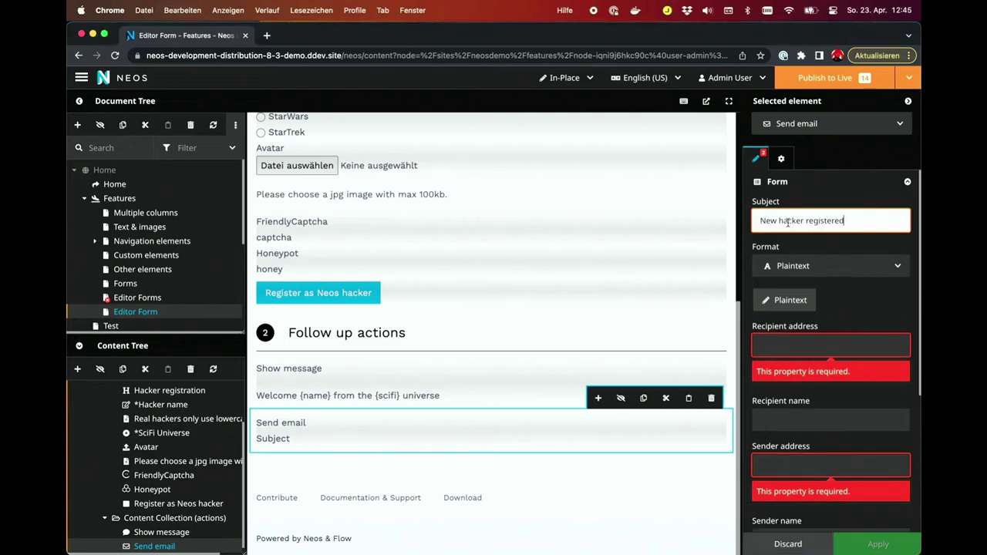
Paste the plaintext email body reporting the newly registered hacker
click(774, 303)
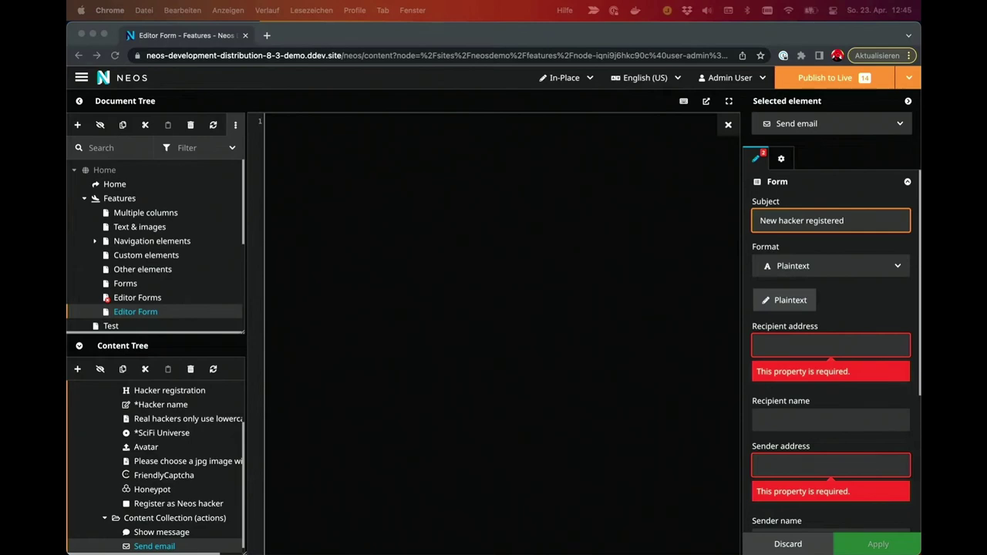
click(498, 277)
text({name} from the {scifi} universe registered as hacker)
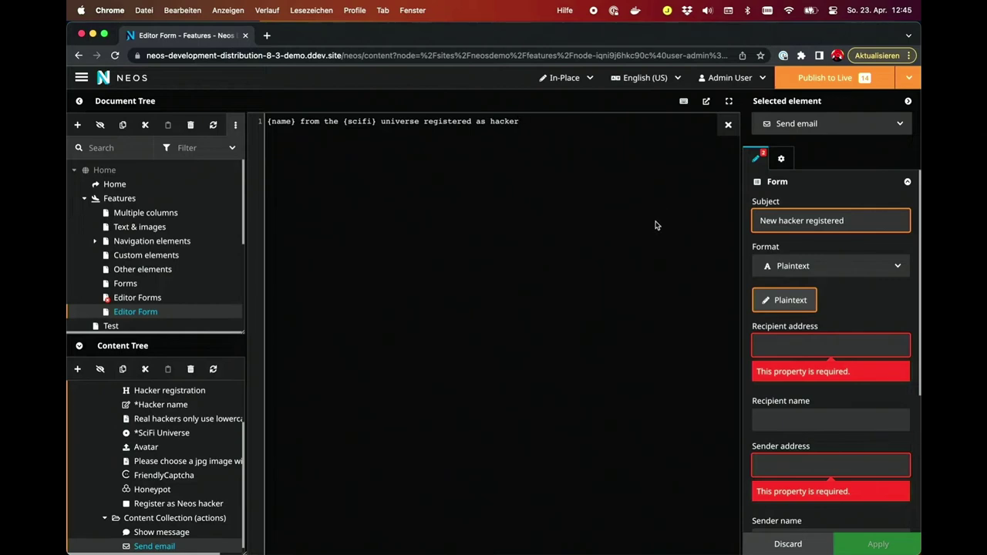
click(791, 302)
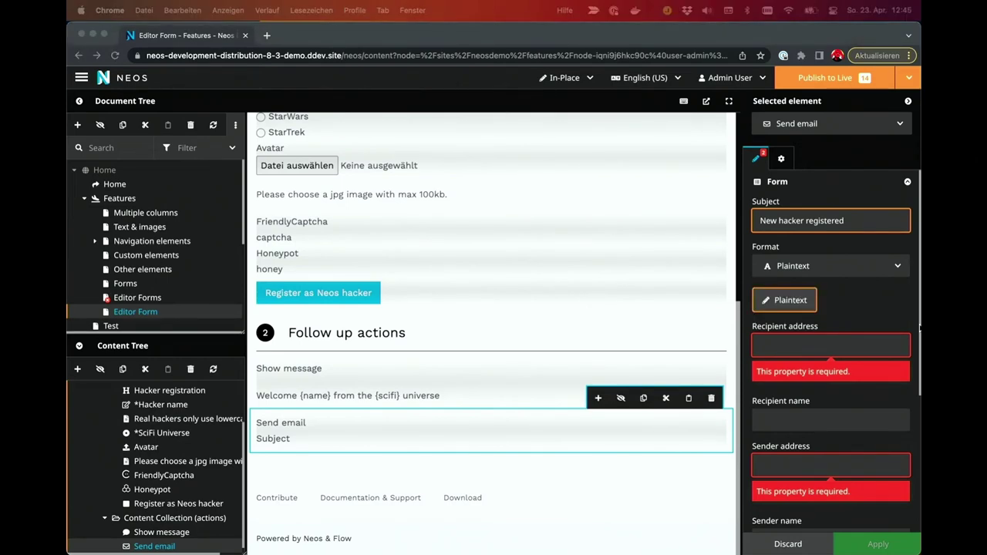
click(829, 345)
key(super+v)
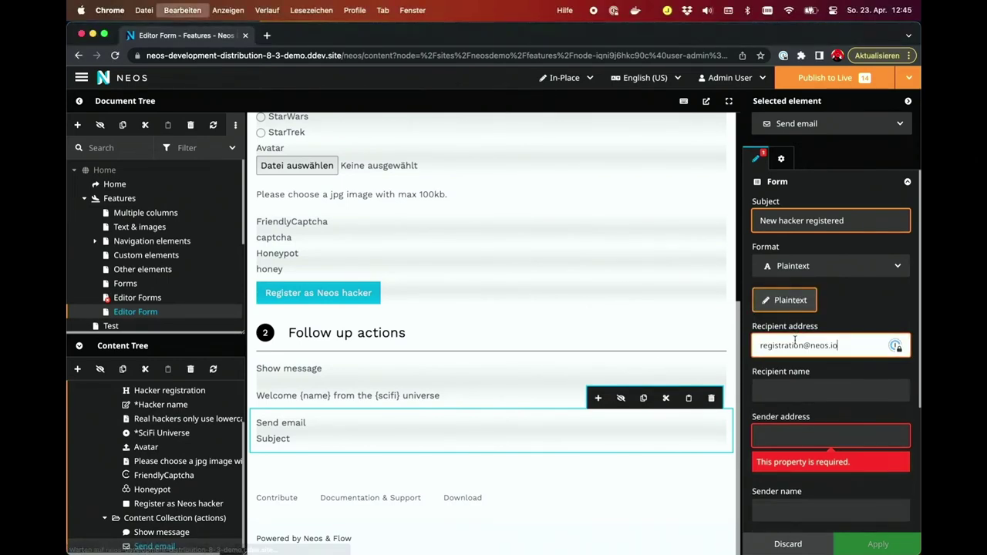
click(791, 436)
key(super+v)
double_click(772, 436)
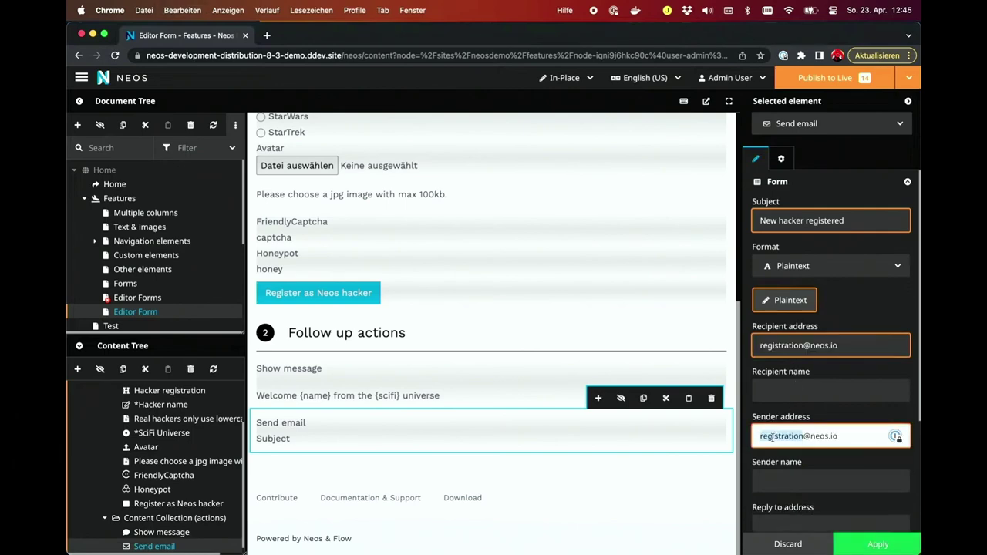
text(demo)
scroll(794, 448, down, 5)
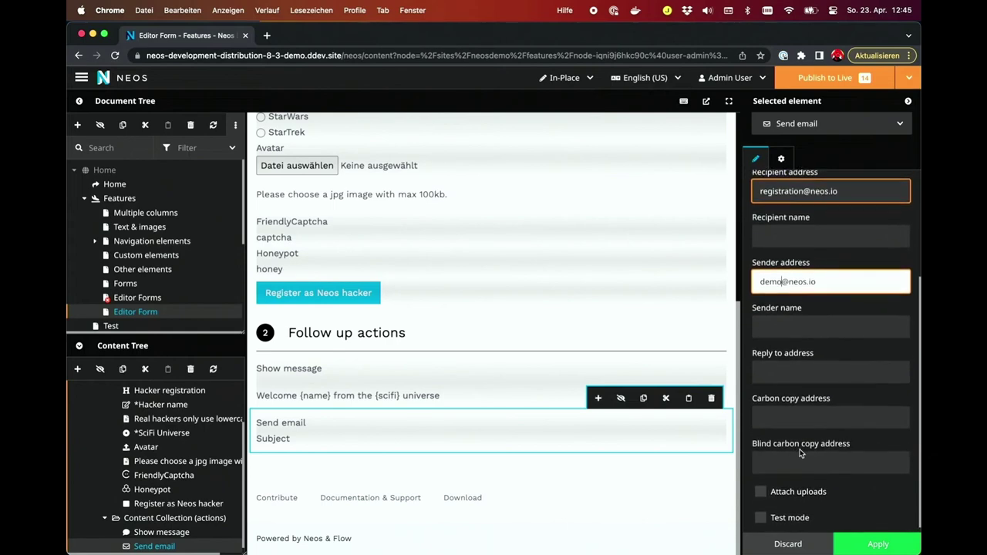
click(761, 486)
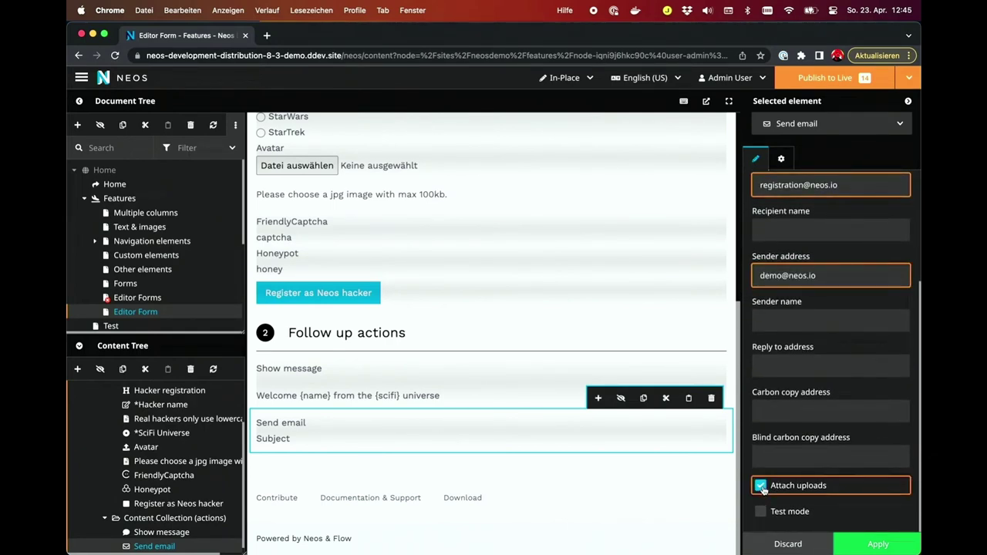
click(865, 544)
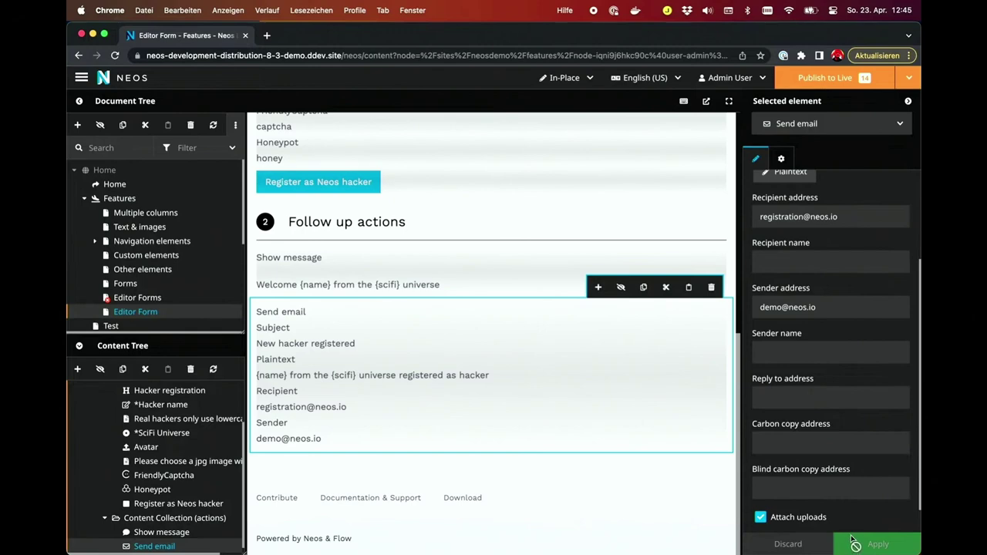
click(814, 81)
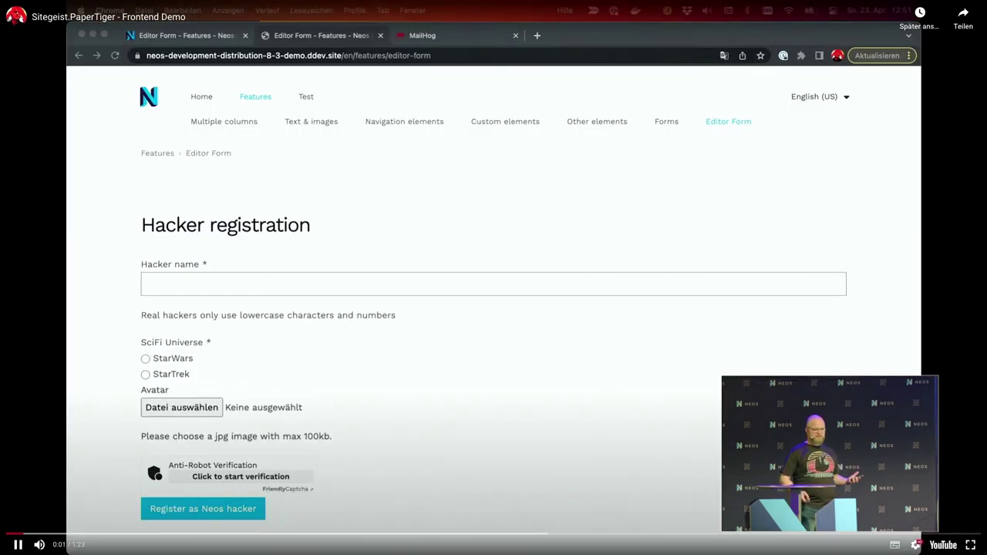
Enter the hacker name with StarTrek chosen, then lowercase its rejected leading K
click(298, 284)
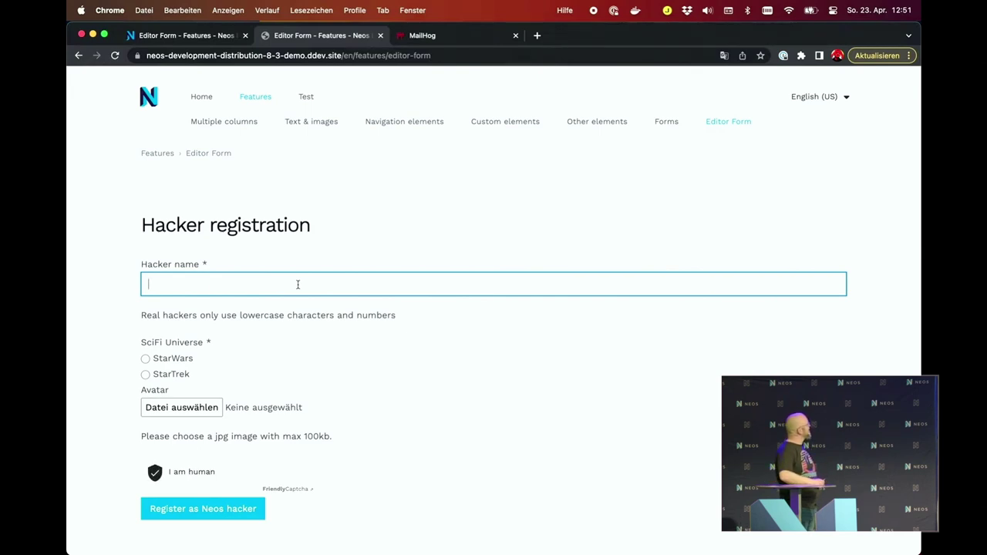
text(K0pf4ufh0lz)
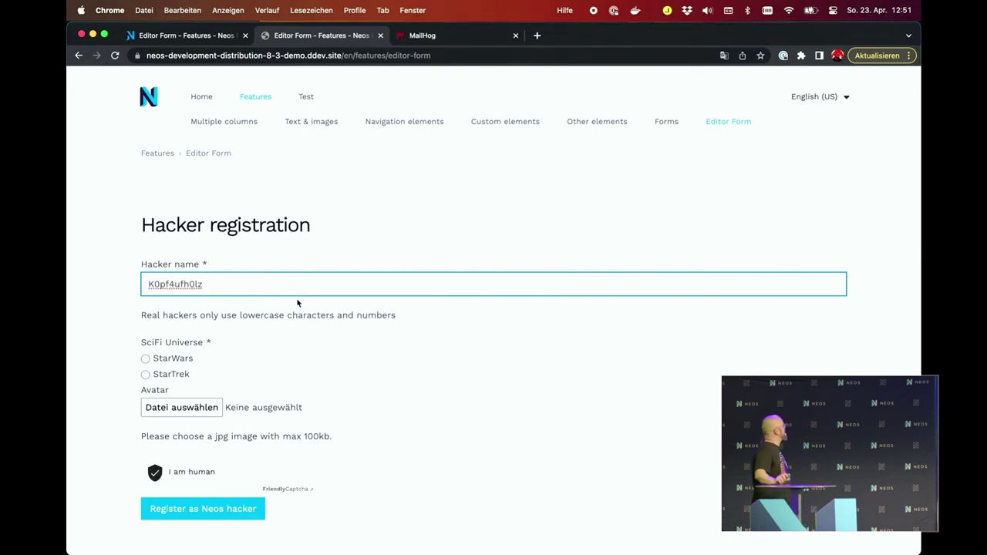
click(145, 375)
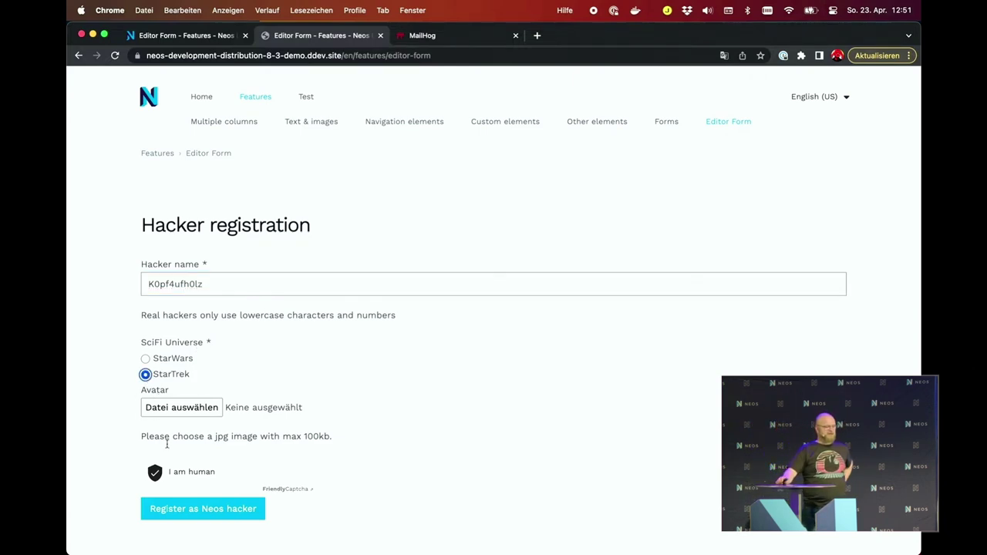
click(221, 514)
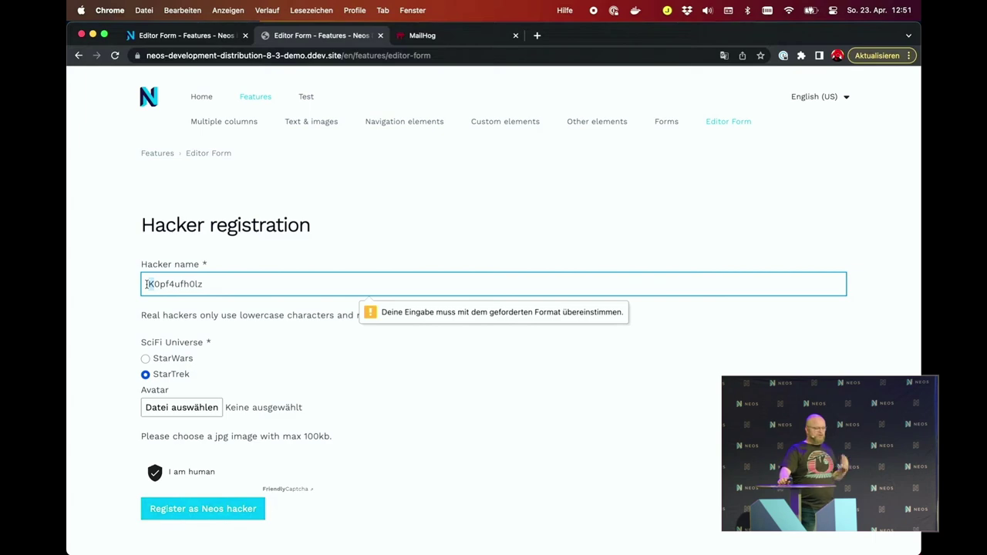
drag(146, 284, 151, 283)
text(k)
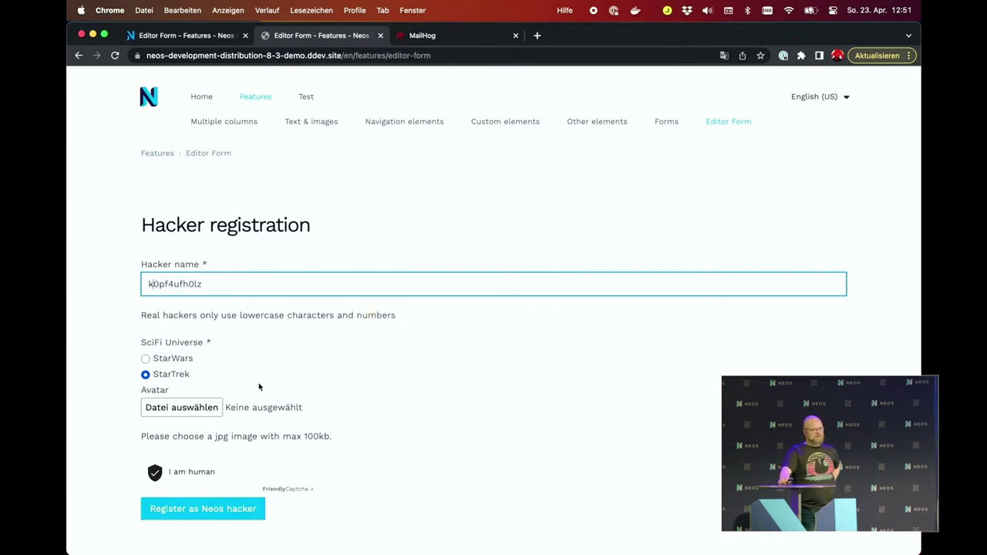
Try registering with the 161 KB avatar photo, which fails the image size check
click(209, 409)
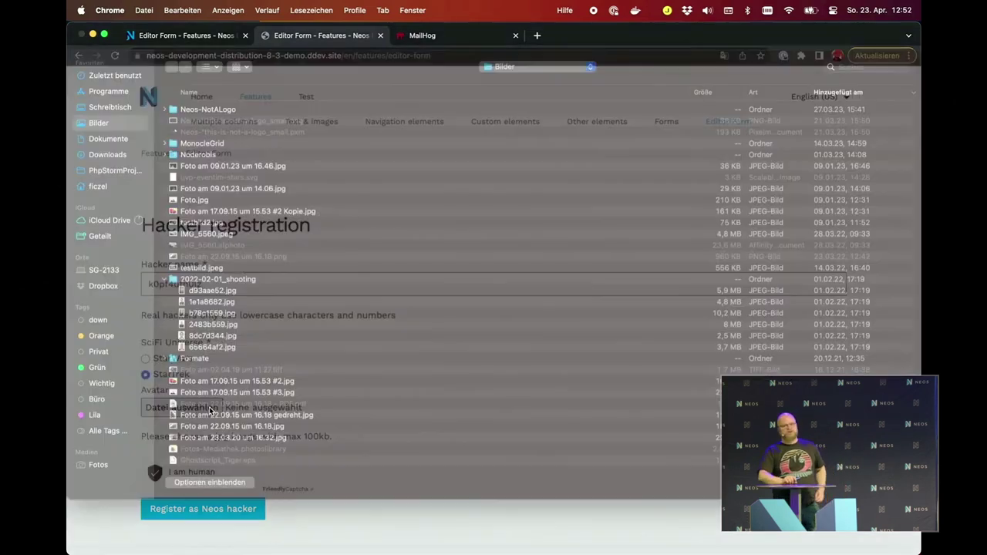
scroll(221, 412, down, 1)
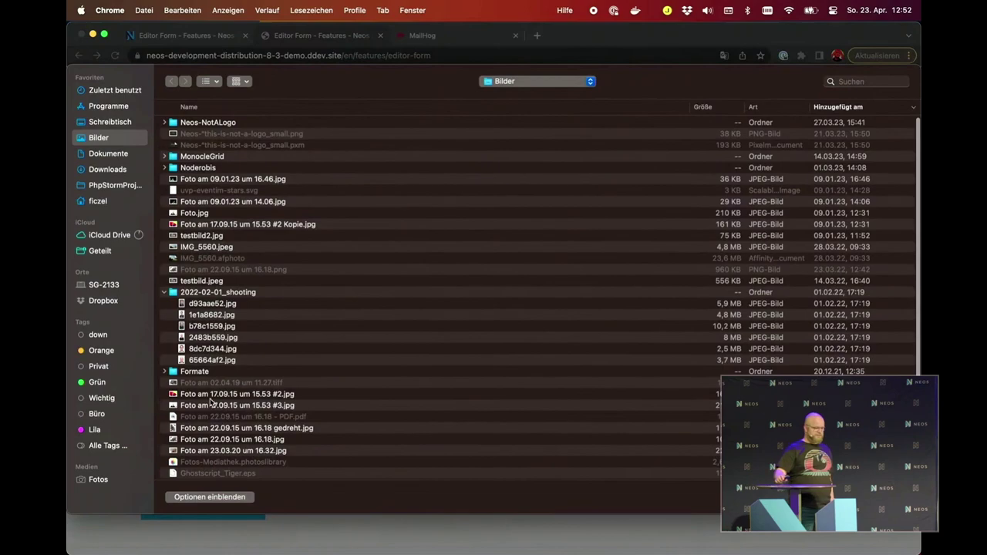
click(204, 225)
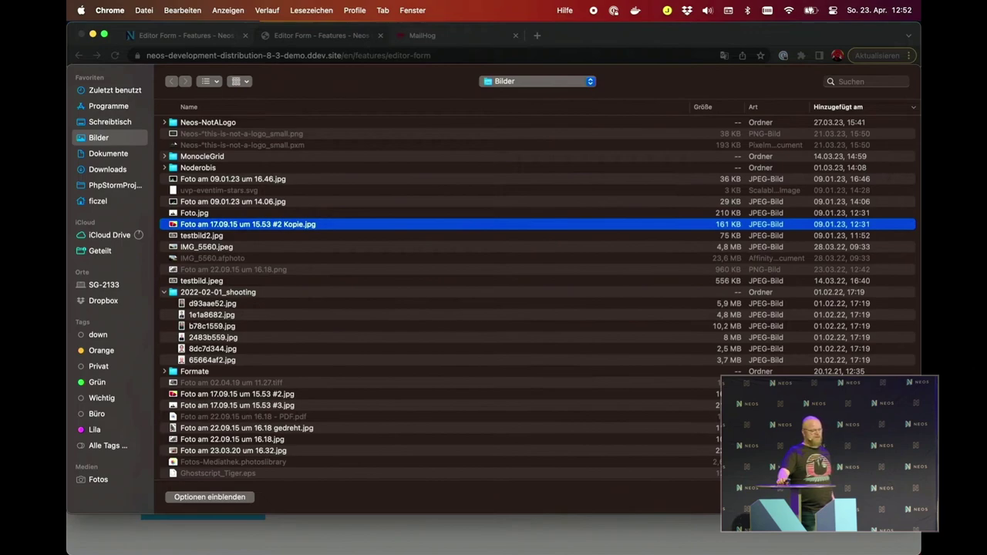
key(Return)
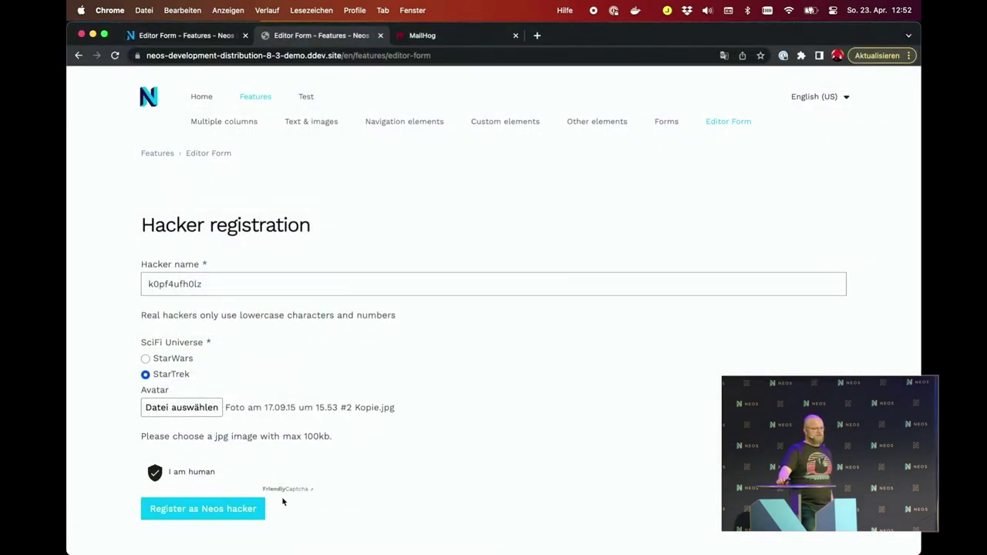
click(201, 509)
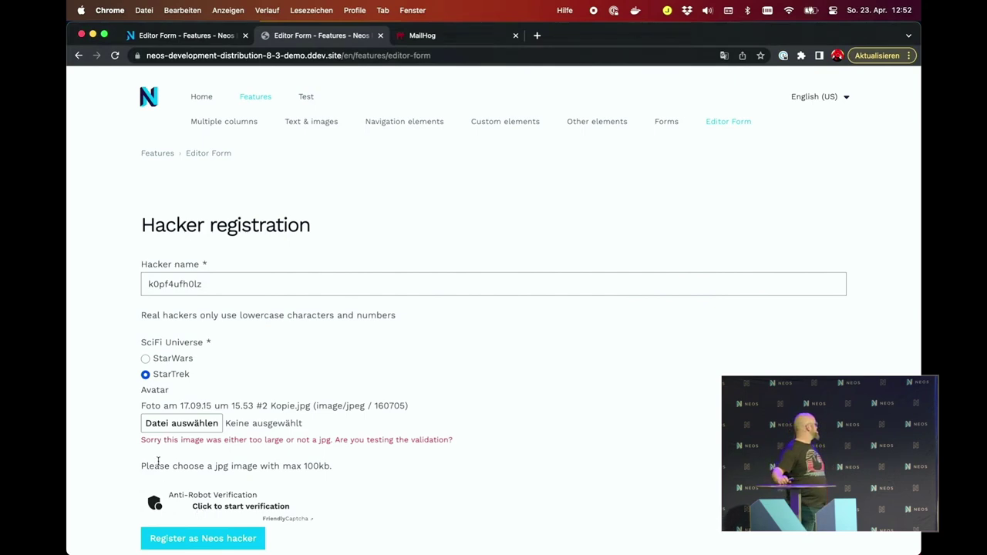
drag(141, 442, 486, 446)
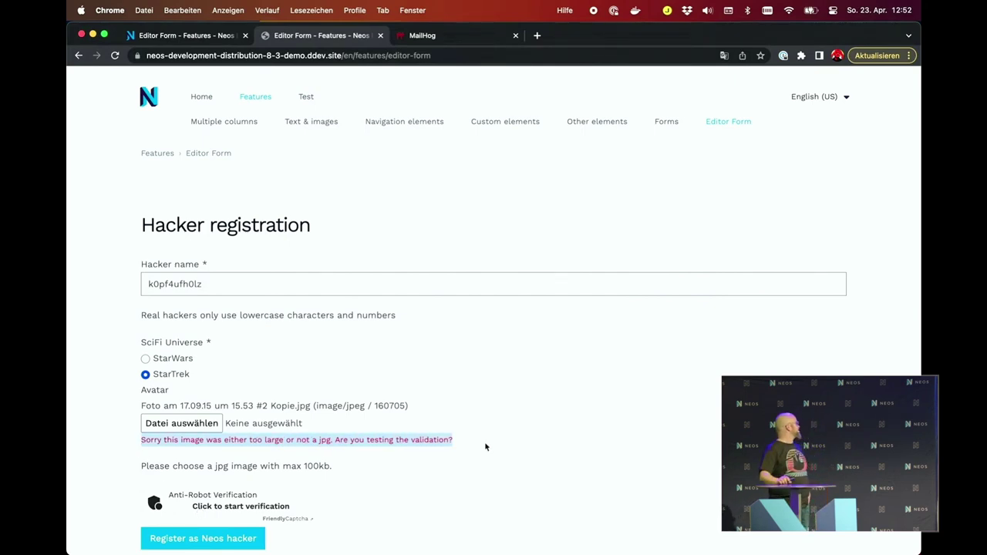
Register with the 29 KB photo, check the welcome message, and switch to MailHog
click(173, 424)
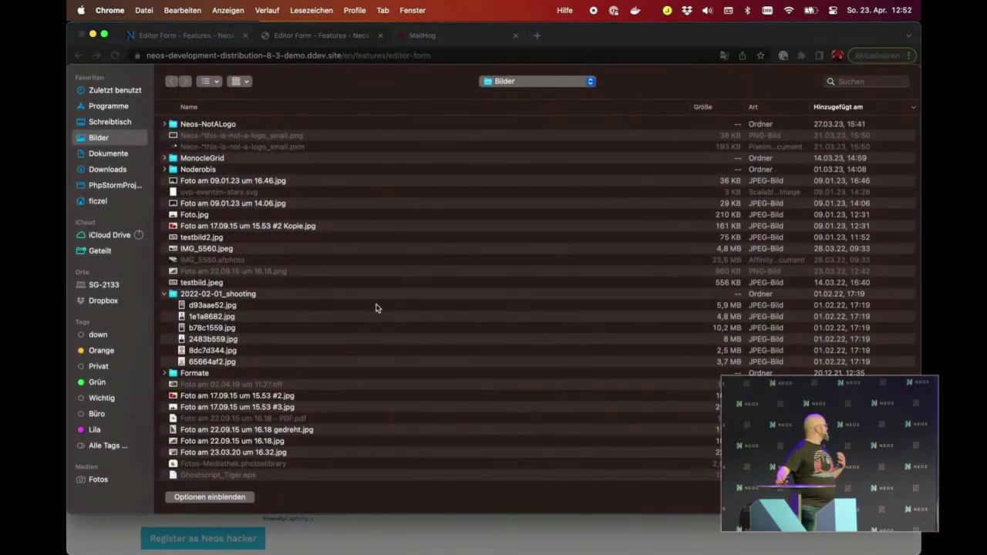
click(259, 205)
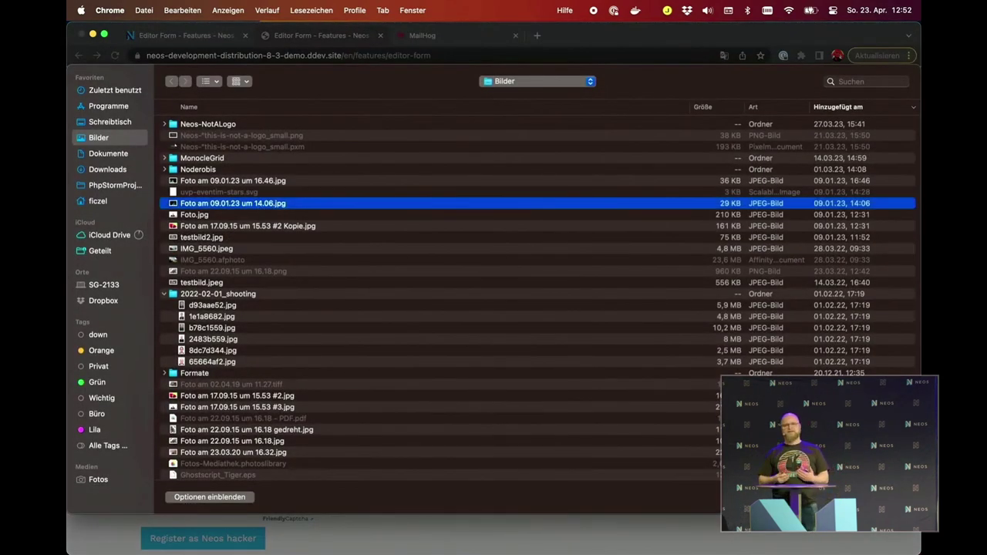
key(Return)
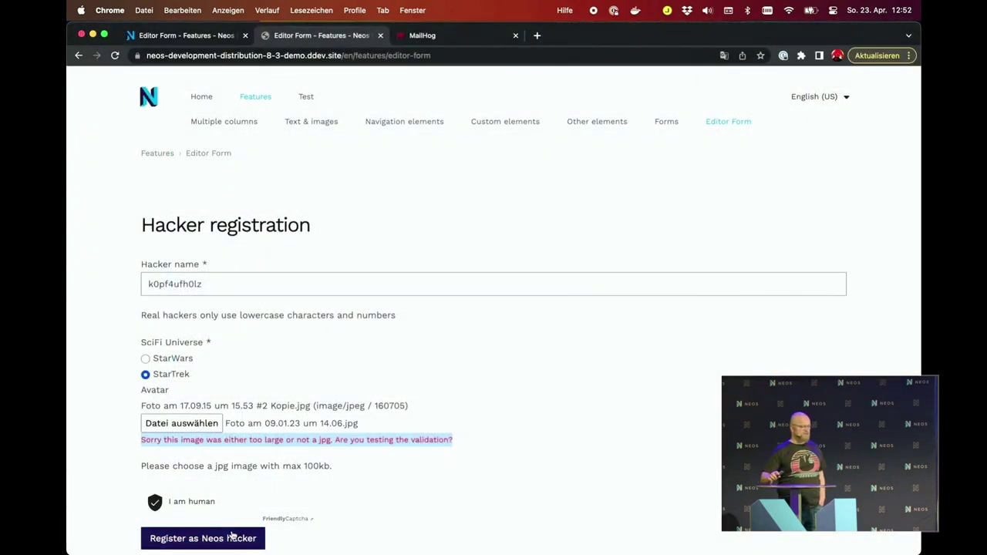
click(224, 539)
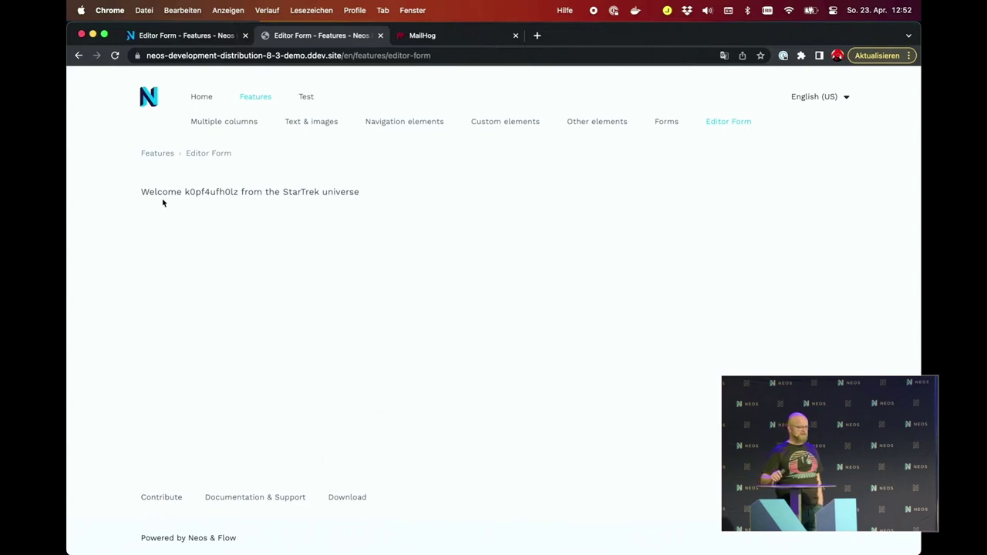
drag(141, 192, 369, 197)
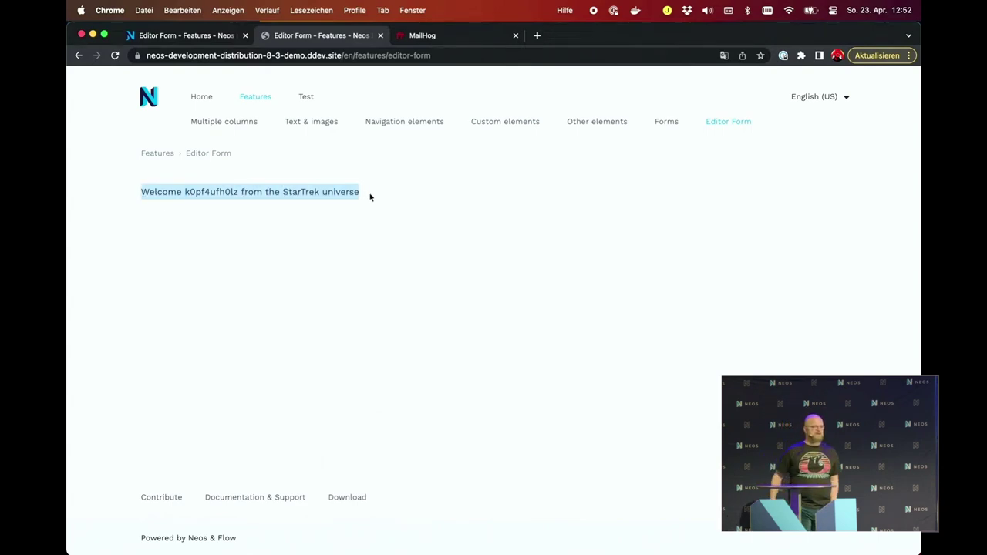
click(455, 39)
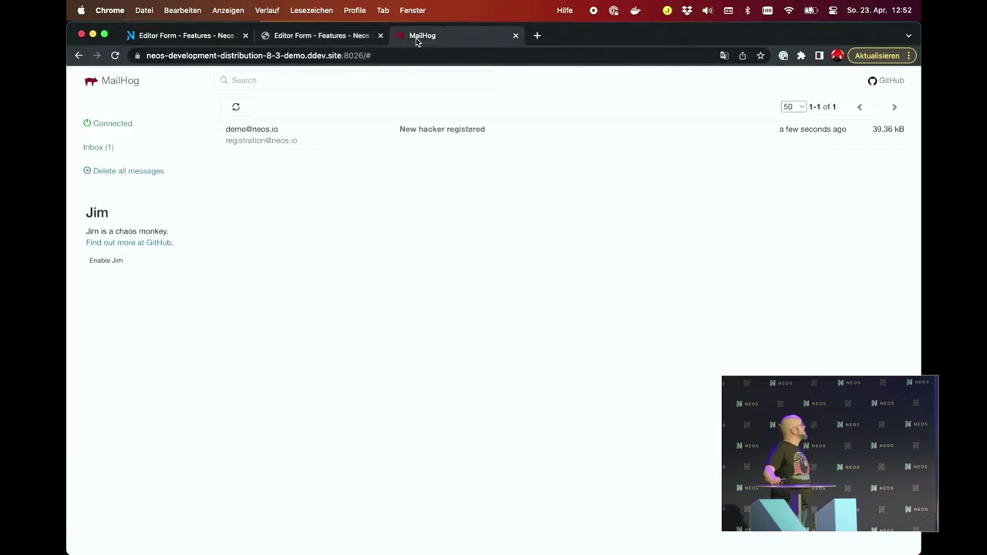
Open the 'New hacker registered' email and download its image/jpeg MIME attachment
click(518, 135)
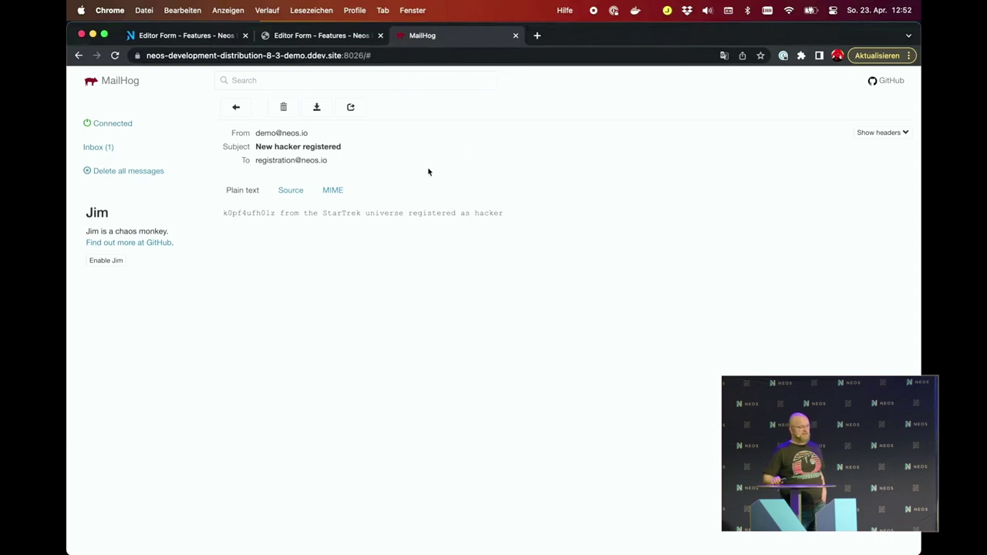
drag(224, 213, 523, 213)
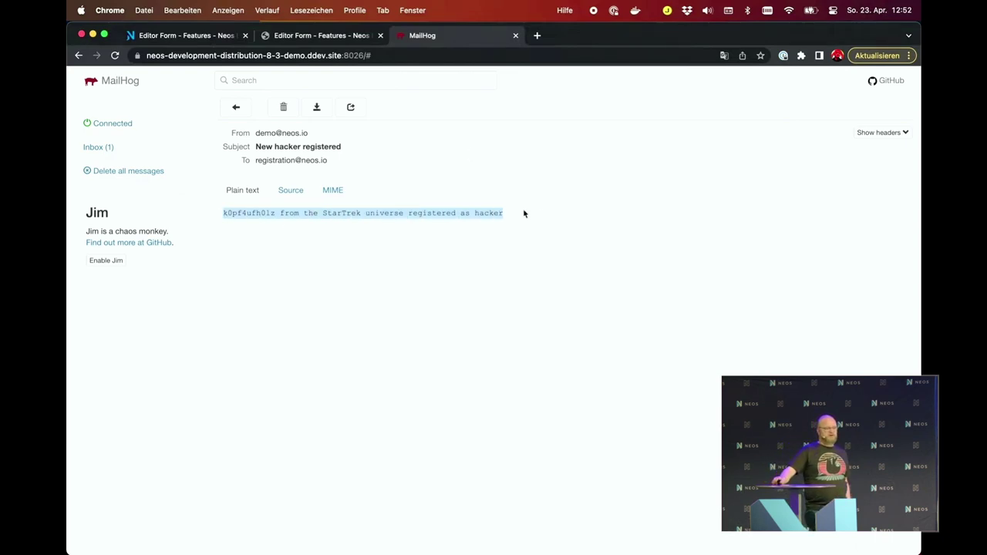
click(333, 192)
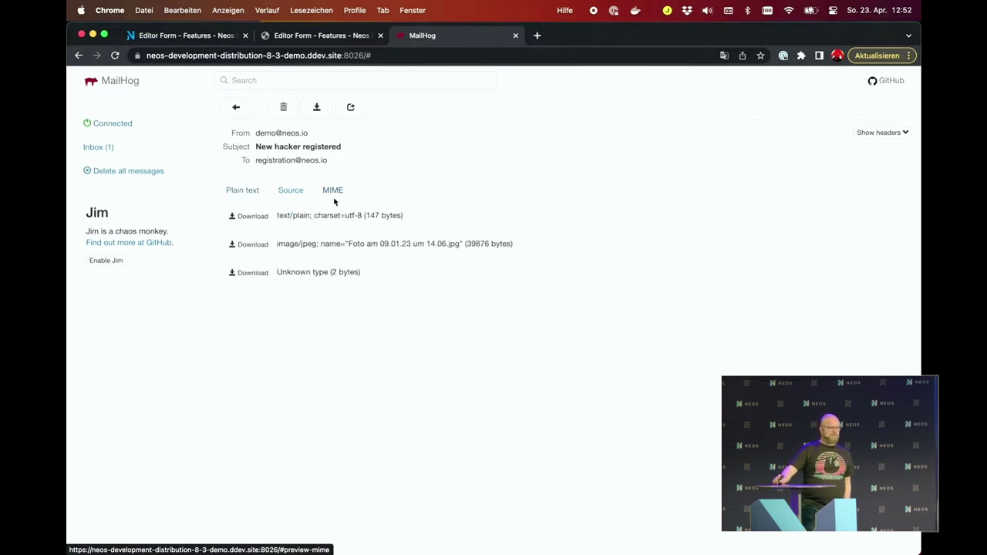
click(249, 245)
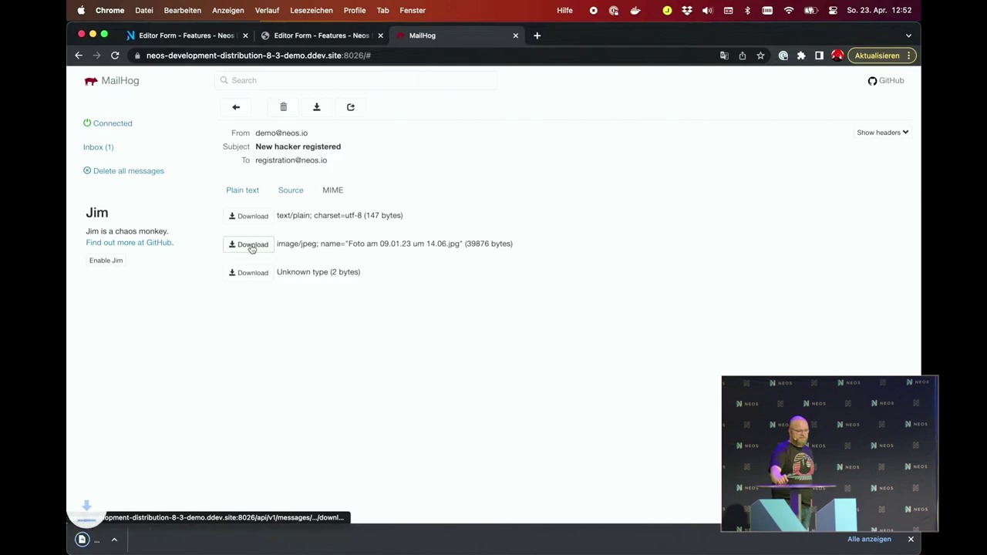